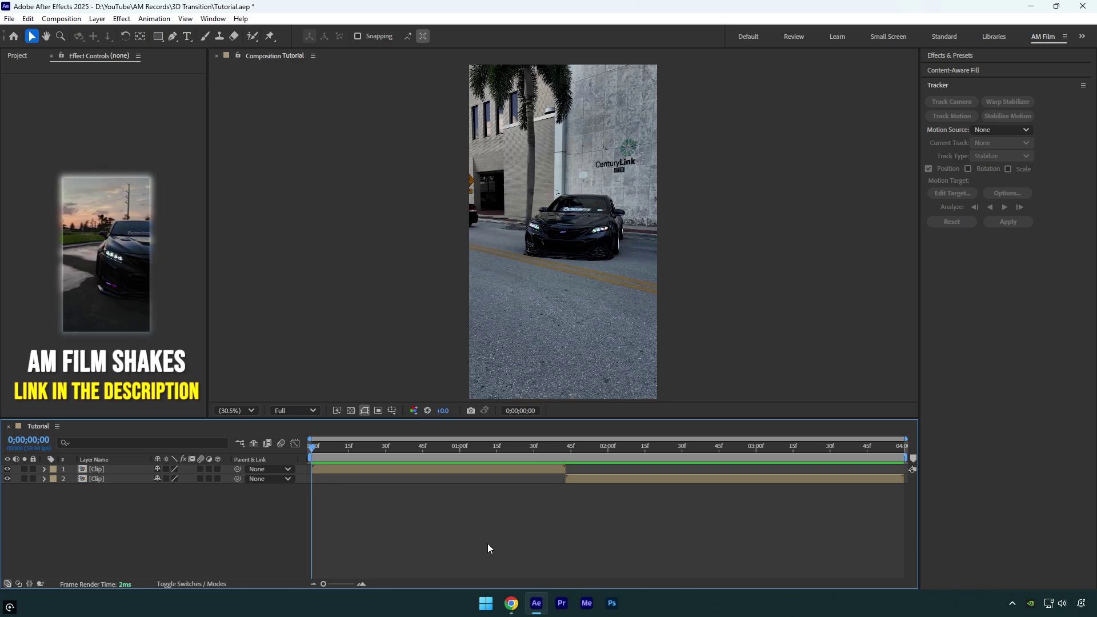
- Duplicate the top car clip layer and rename the copy 'Roto brush'
left_click(91, 470)
key("ctrl+d")
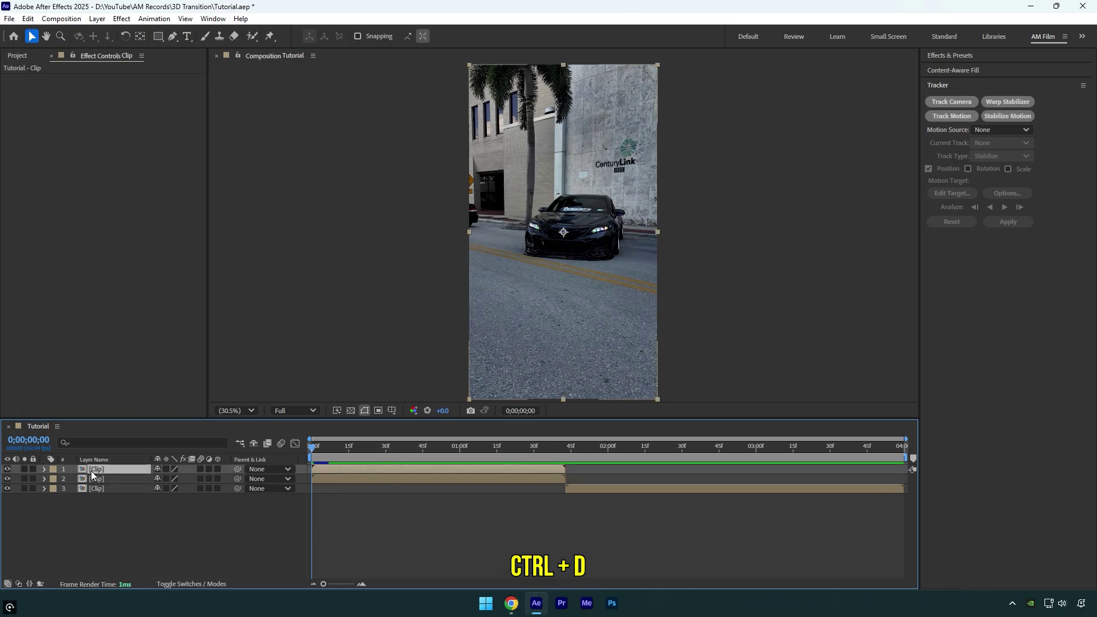
key("Return")
type("Roto brush")
key("Return")
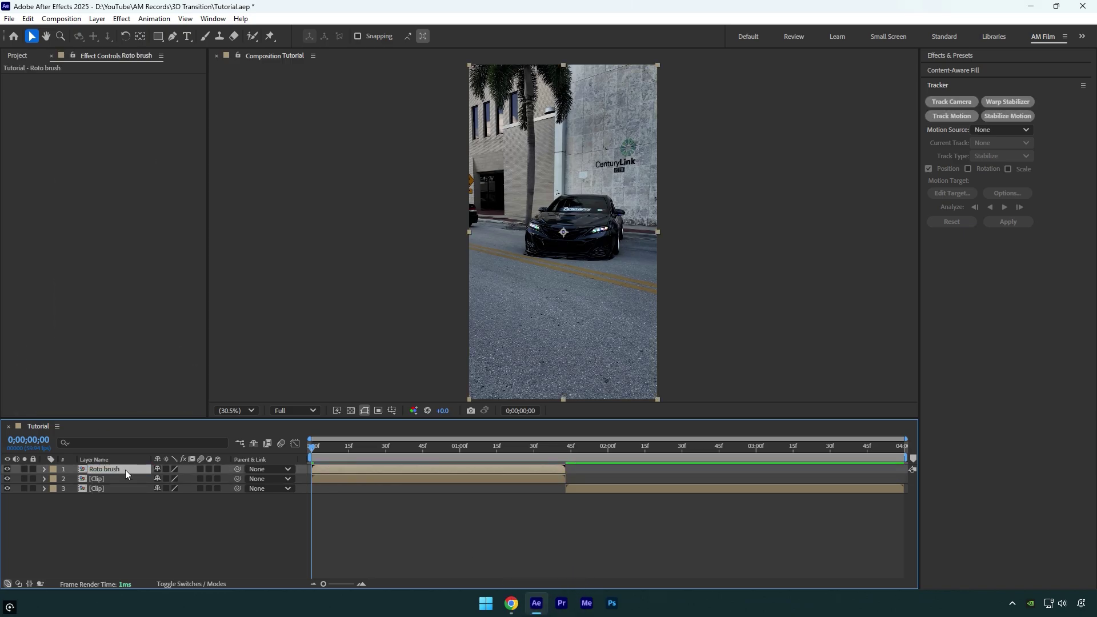
- Paint a Roto Brush selection over the car in the Roto brush layer viewer and freeze the matte
left_click(251, 36)
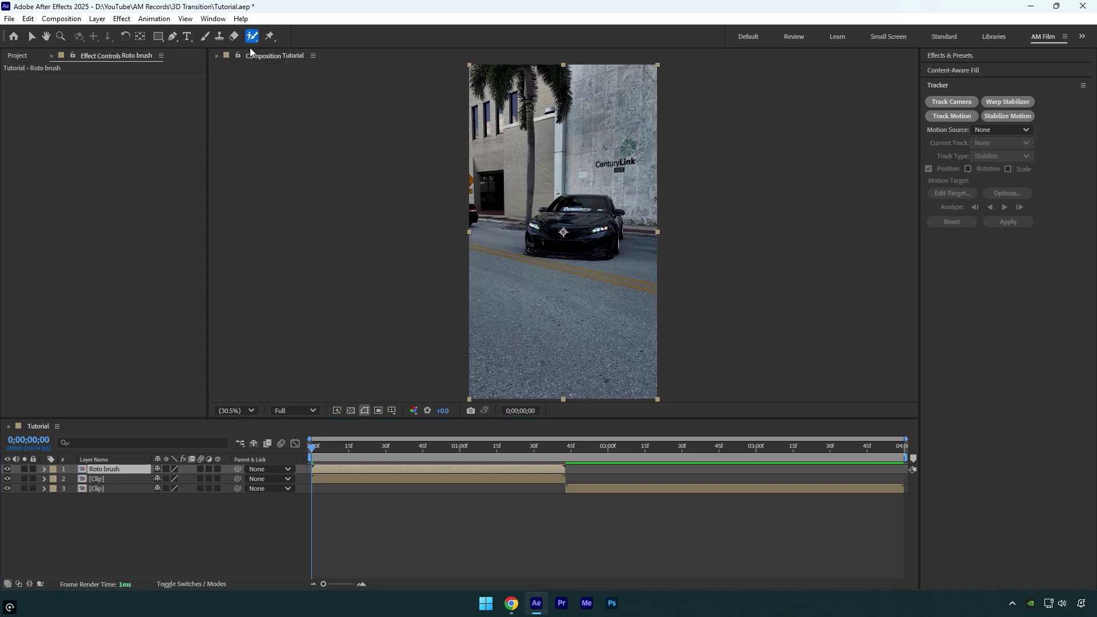
double_click(598, 226)
left_click_drag(604, 216, 571, 334)
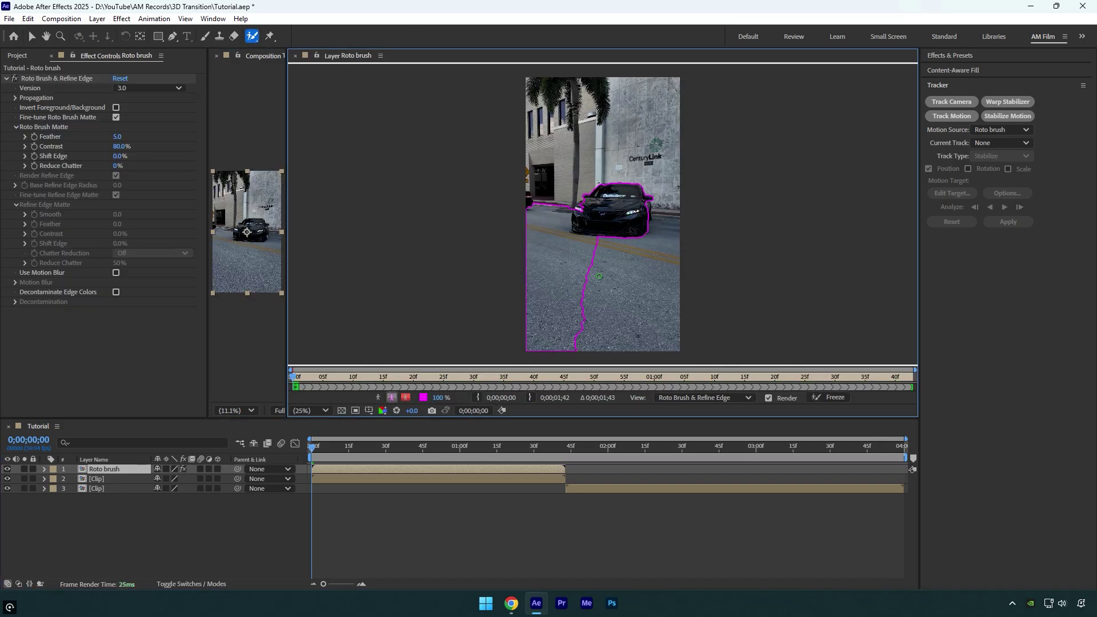
left_click_drag(618, 228, 589, 334)
key("slash")
scroll(624, 226, "down", 2)
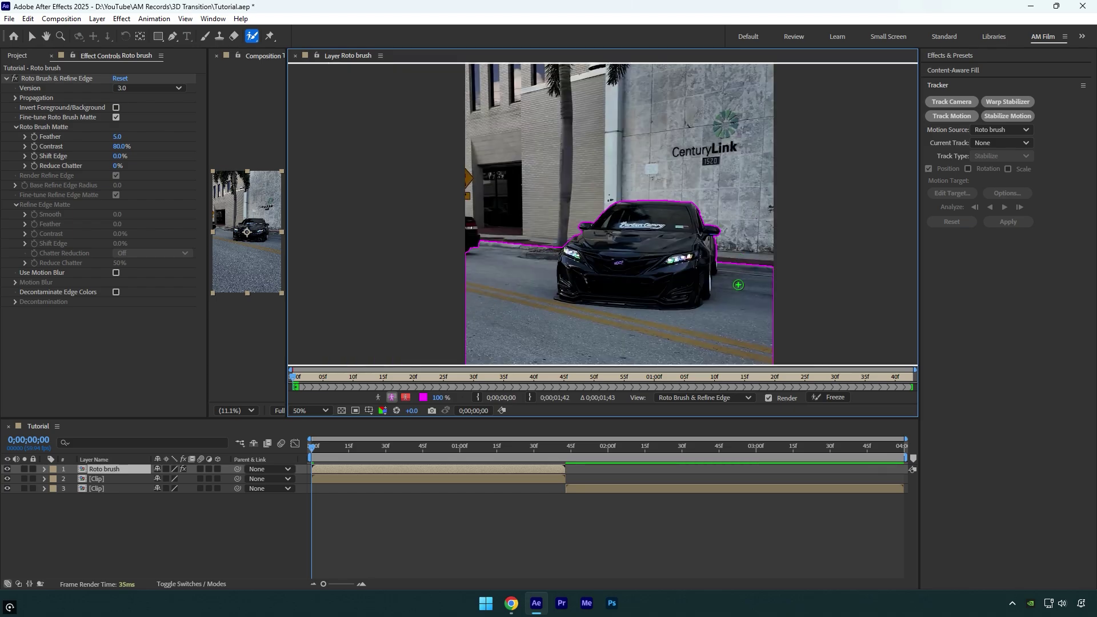
left_click(829, 396)
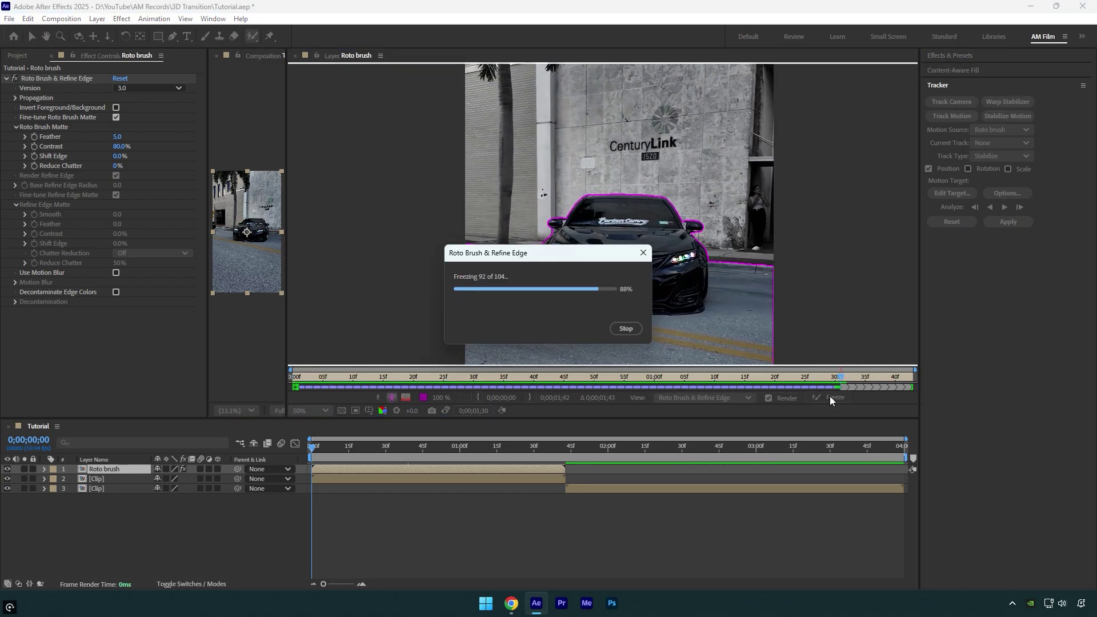
- Slide the second car clip so it starts at 0;00;00;42, overlapping the first clip
left_click(296, 56)
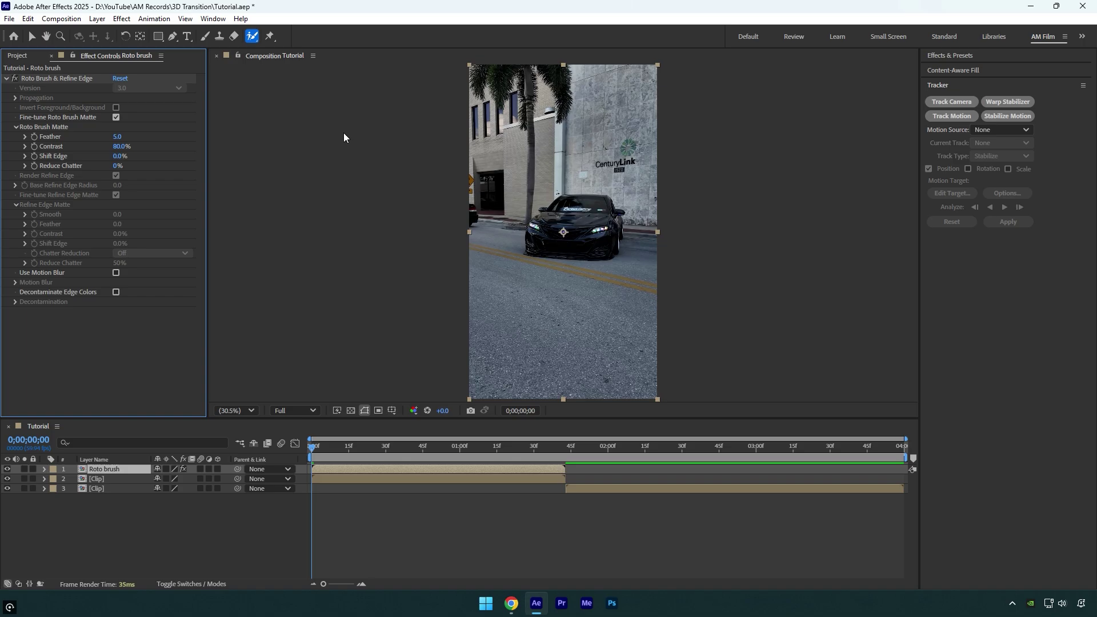
left_click_drag(795, 489, 648, 490)
left_click(416, 453)
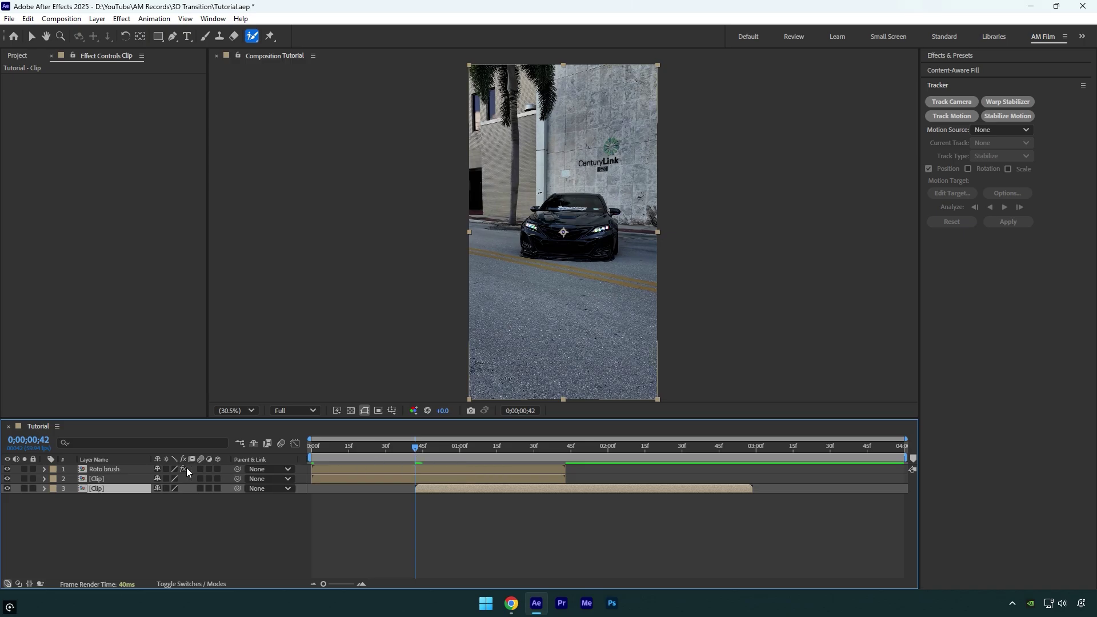
left_click(98, 480)
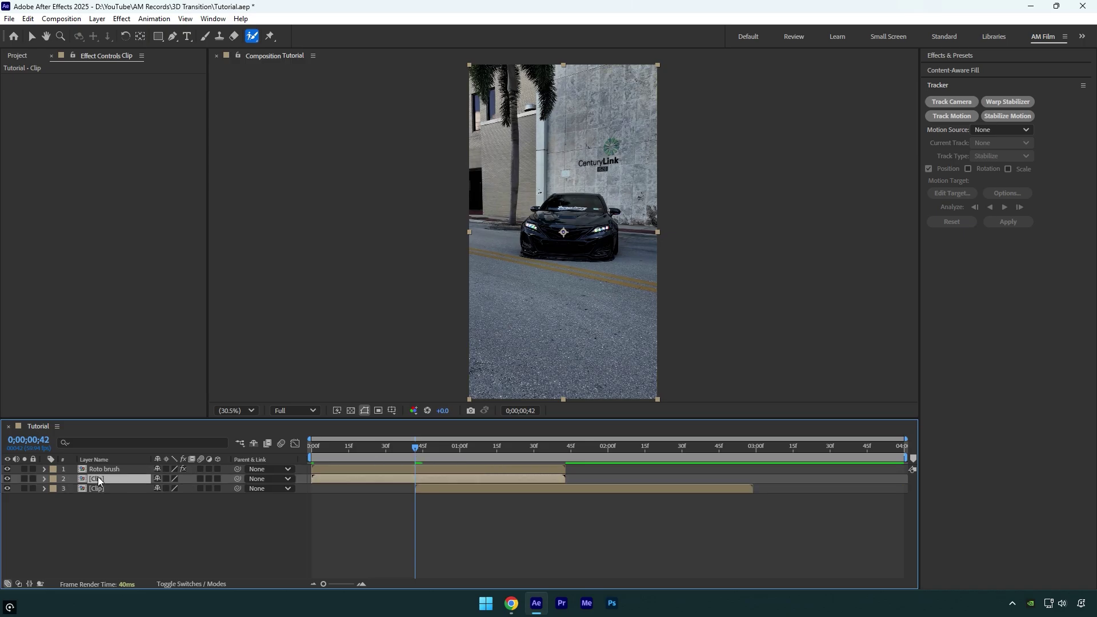
- Keyframe the first clip's Opacity from 100% at 0;00;00;42 to 0% at 0;00;01;15, then preview the crossfade
key("t")
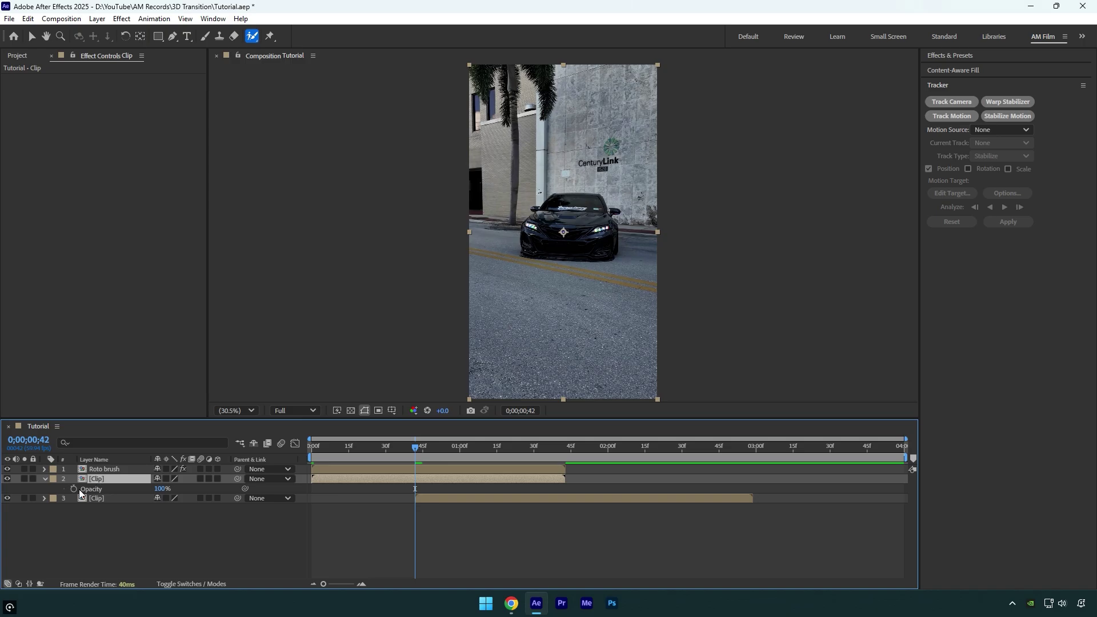
left_click(74, 489)
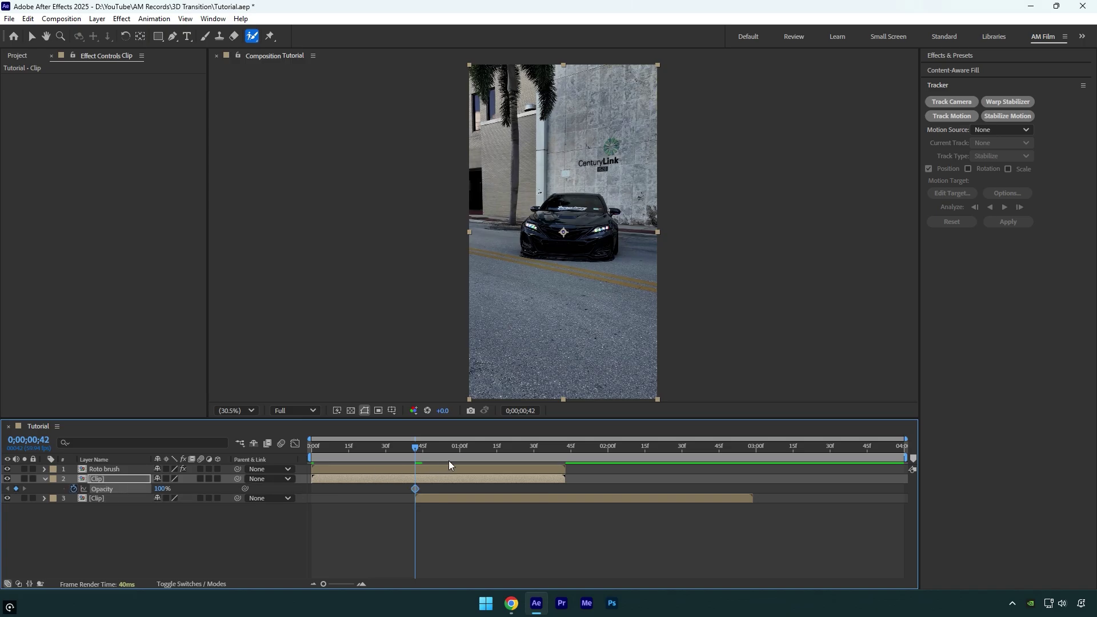
left_click_drag(506, 447, 497, 447)
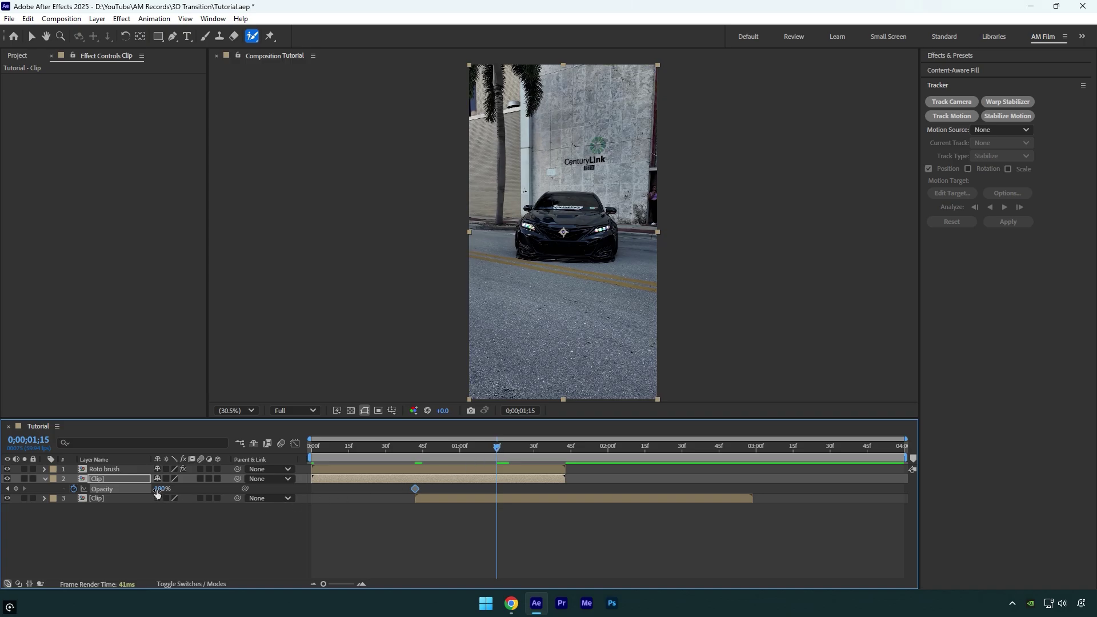
left_click_drag(162, 489, 37, 506)
left_click_drag(485, 448, 355, 452)
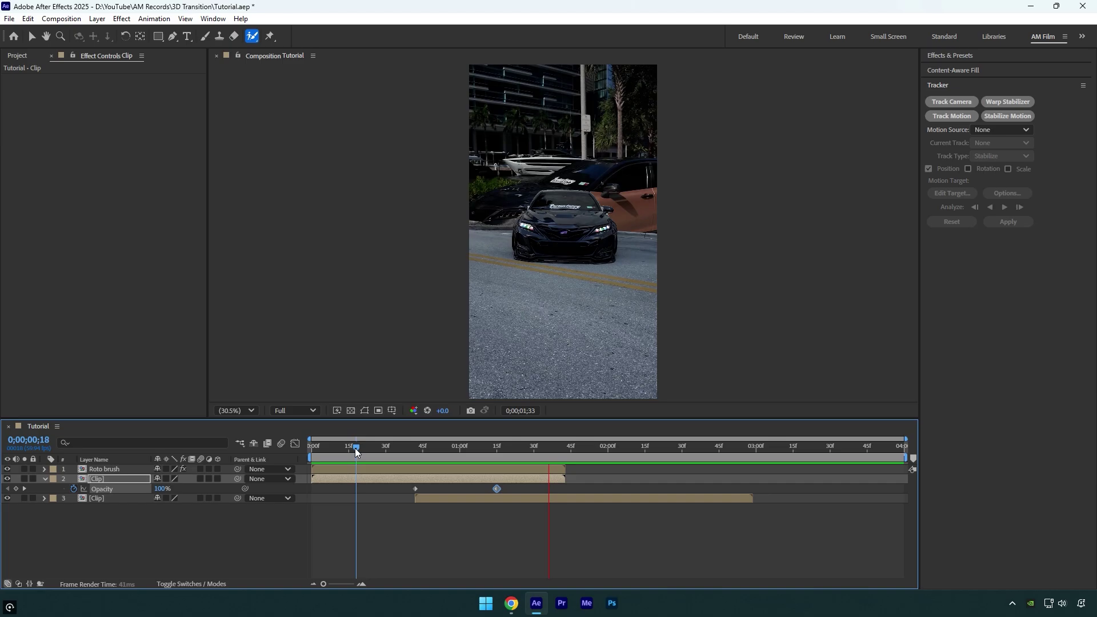
left_click(437, 453)
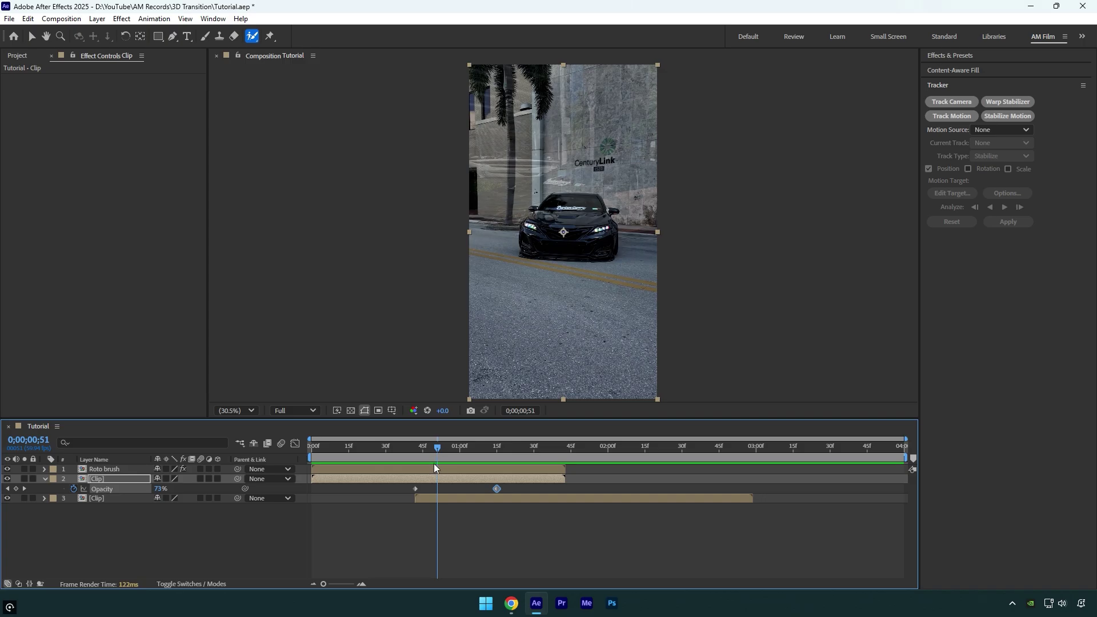
- Create Camera 1 as a Two-Node Camera with the 35mm preset and move it to the top layer
right_click(142, 553)
mouse_move(189, 413)
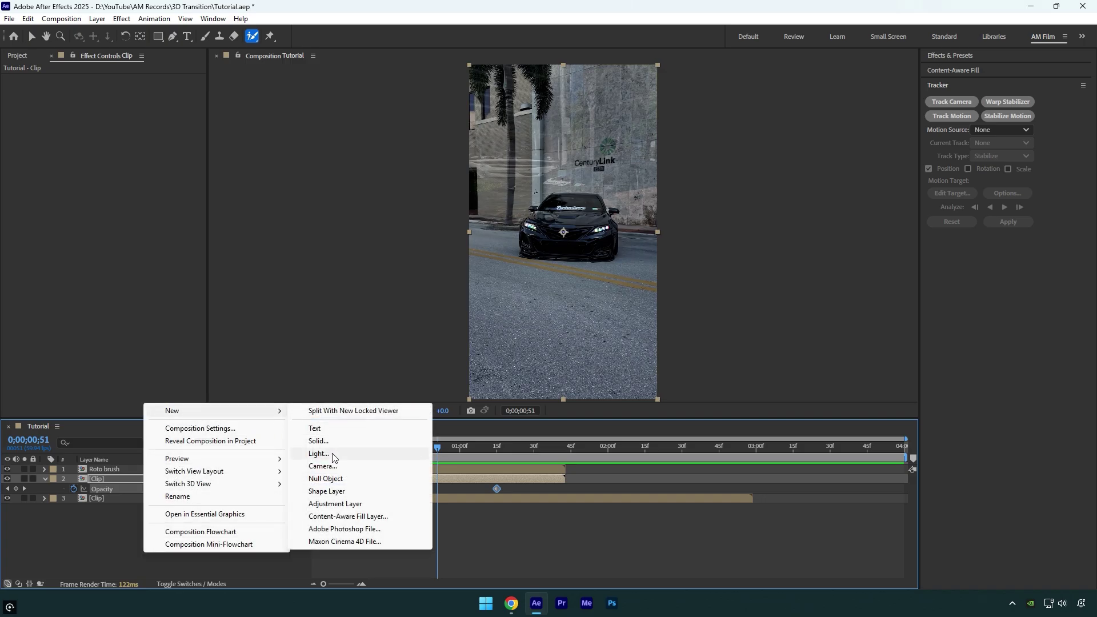
left_click(327, 467)
left_click(466, 192)
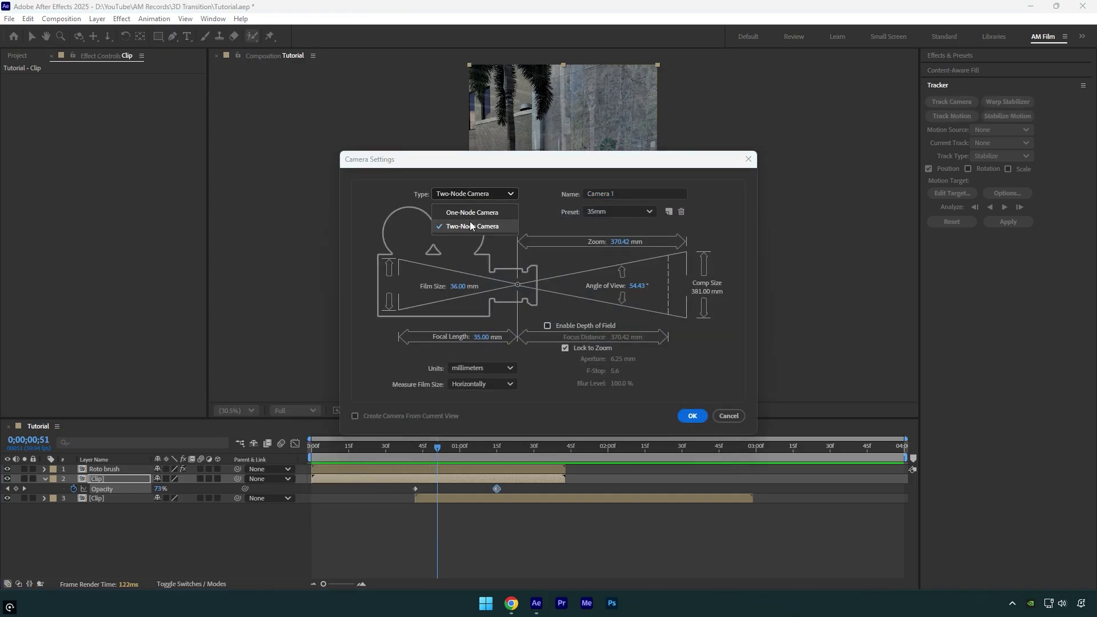
left_click(497, 225)
left_click(609, 213)
left_click(610, 306)
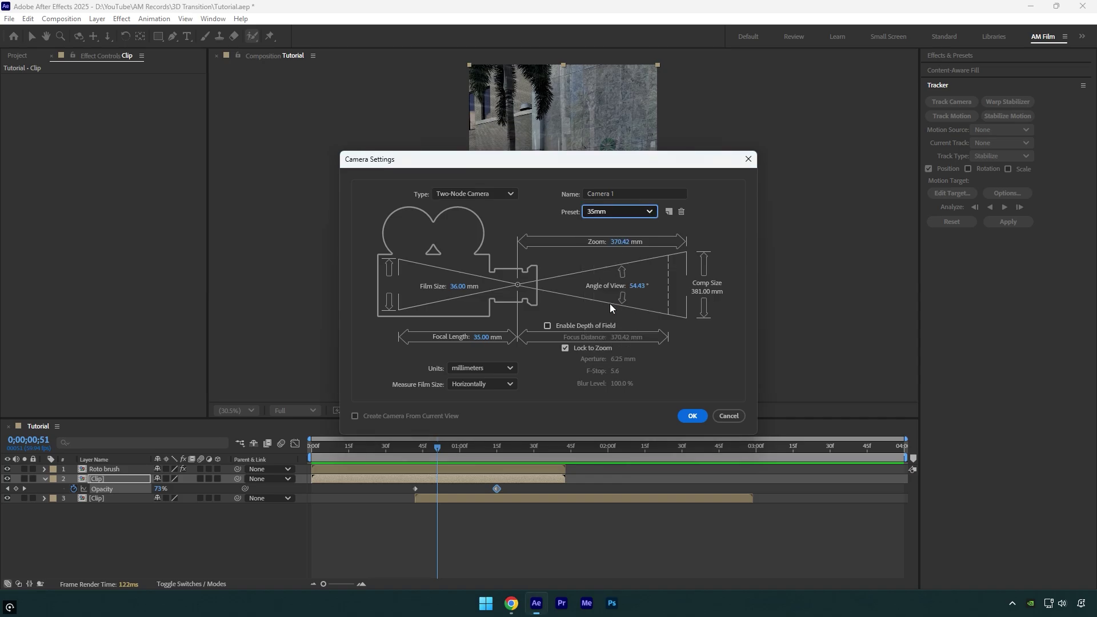
left_click(692, 415)
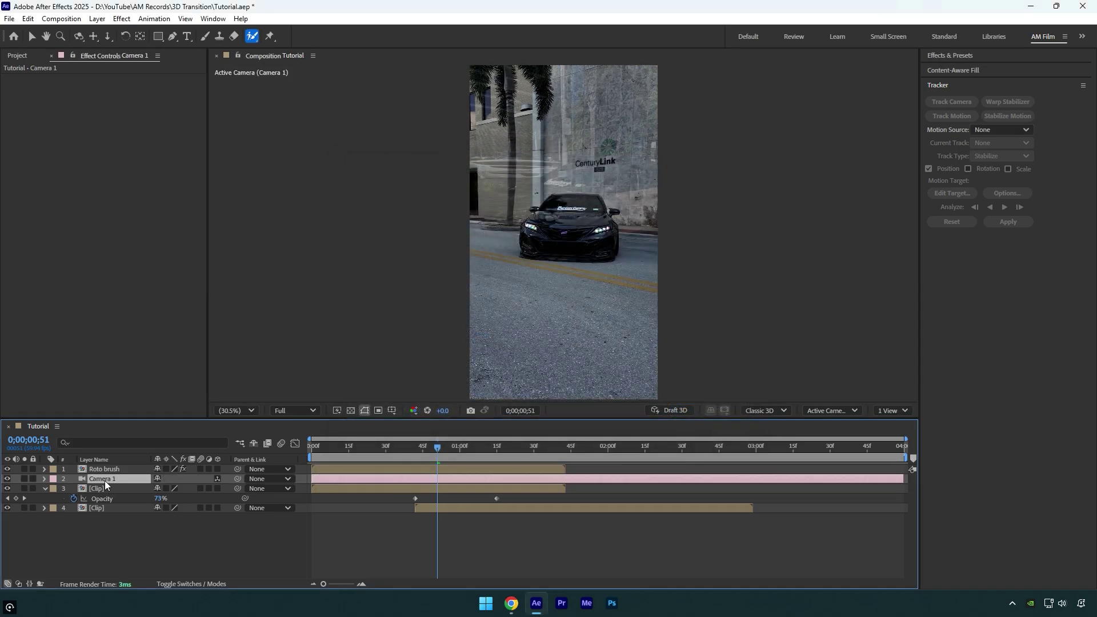
left_click_drag(106, 480, 107, 469)
- Create a Null 2 null object and parent Camera 1 to it
right_click(135, 534)
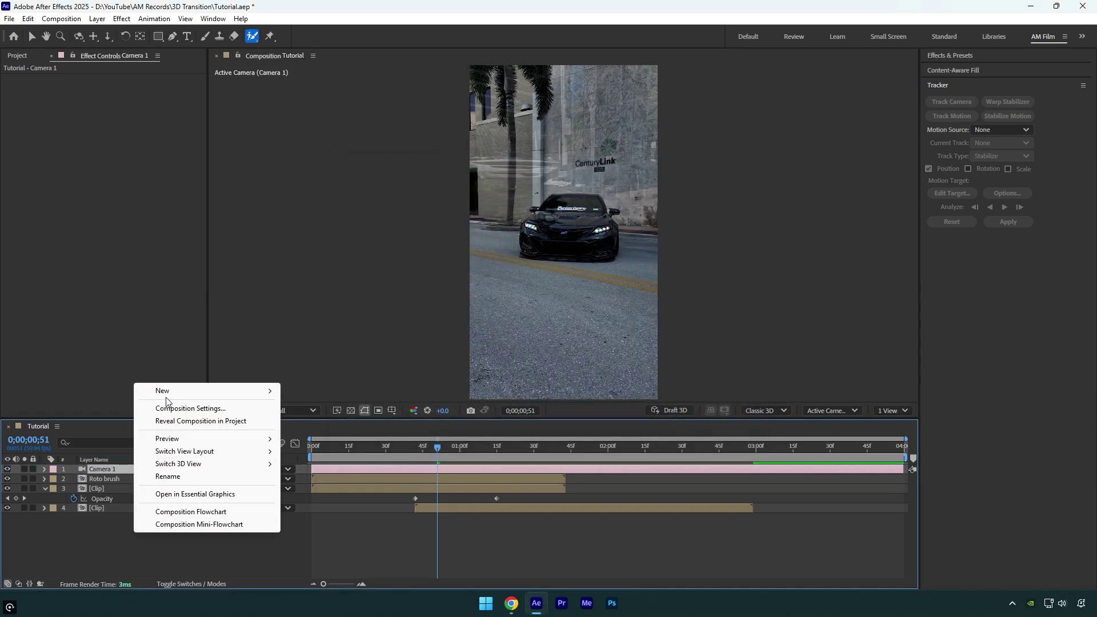
mouse_move(236, 392)
left_click(318, 458)
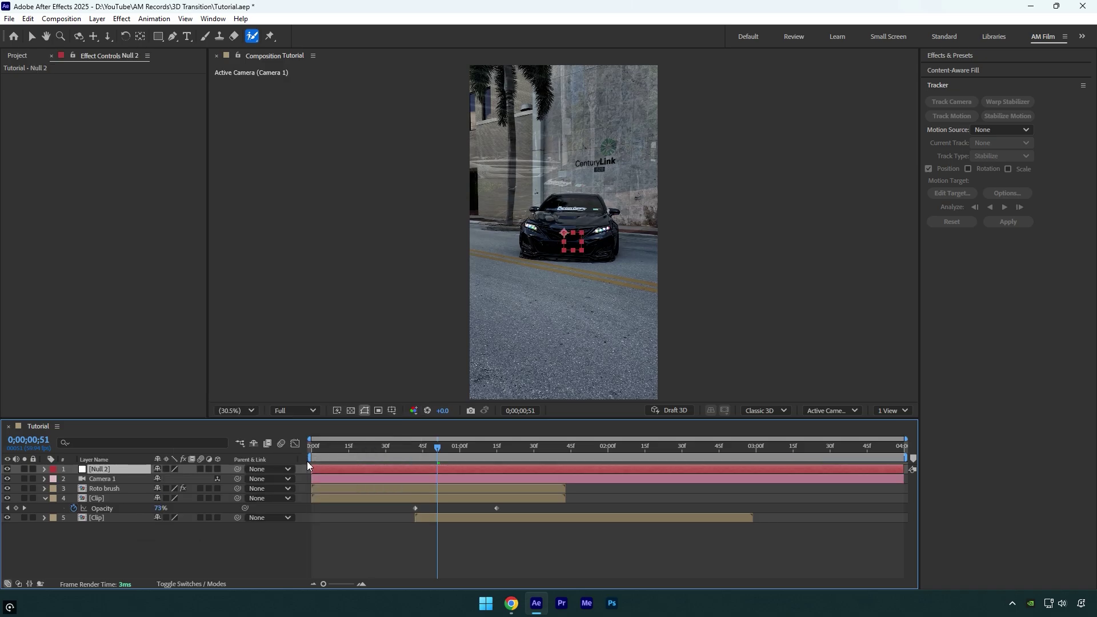
left_click_drag(237, 478, 101, 474)
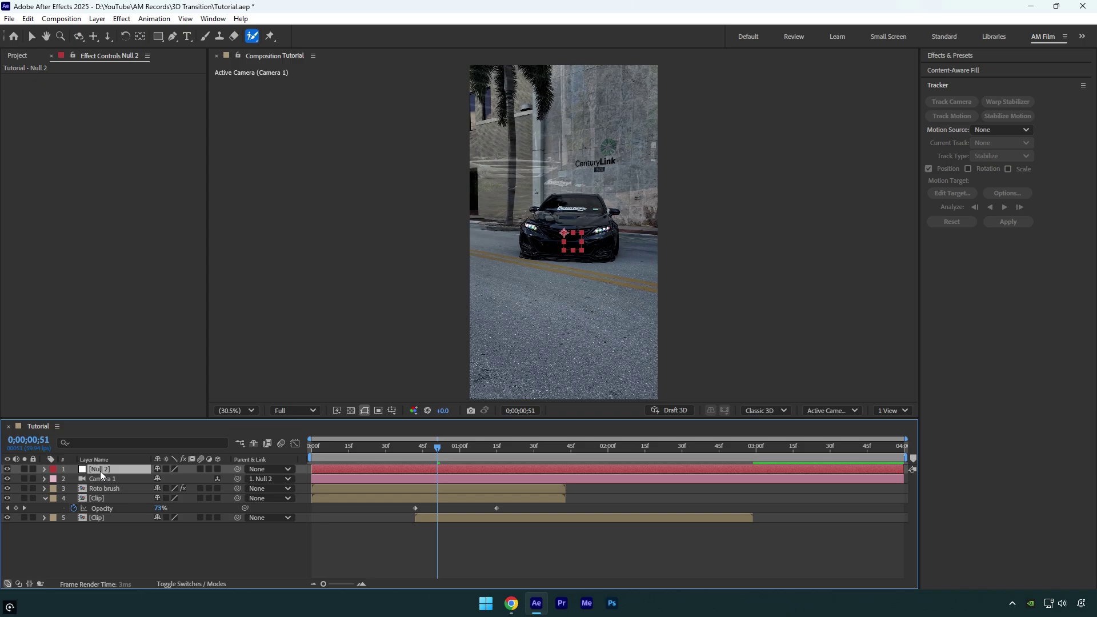
- Enable 3D on Null 2, Roto brush and both car clip layers, then return to 0;00;00;42
left_click(217, 469)
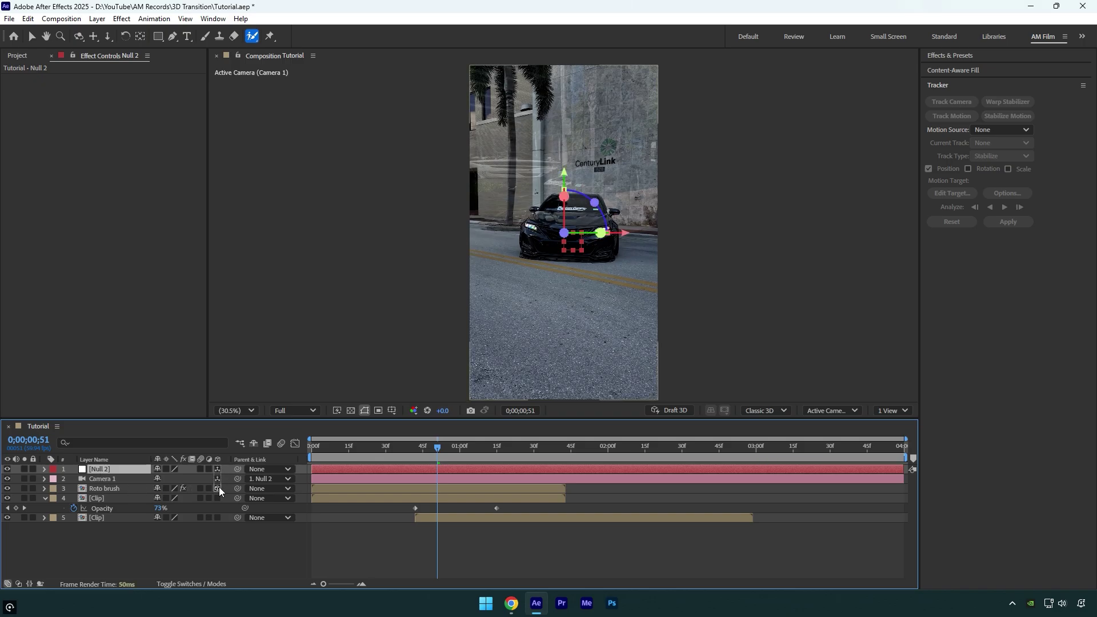
left_click(217, 489)
left_click(217, 498)
left_click(217, 566)
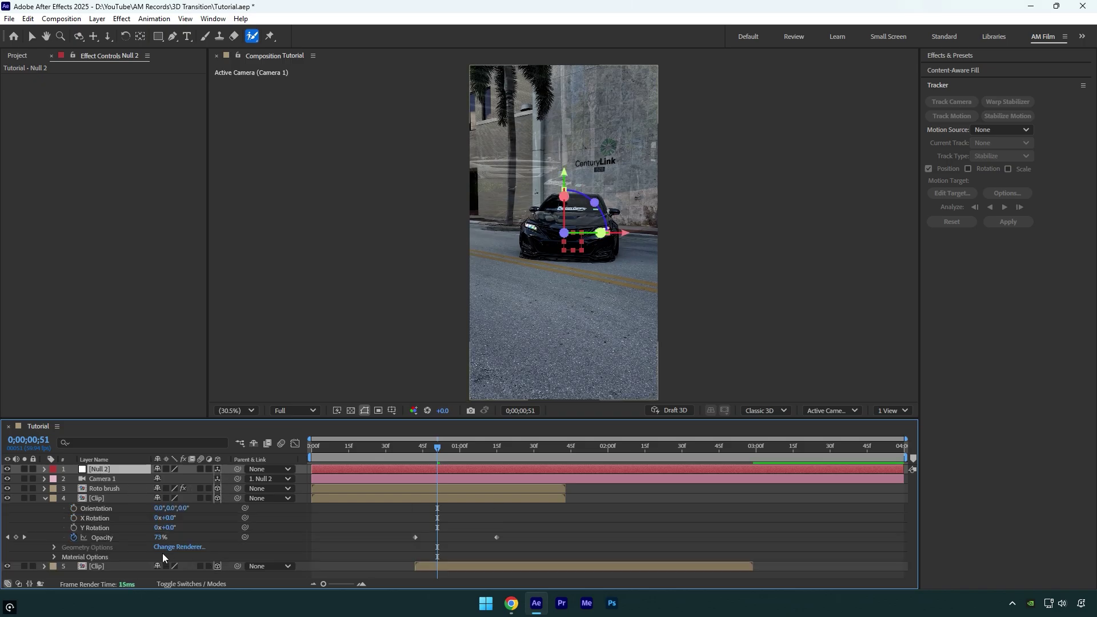
left_click(103, 499)
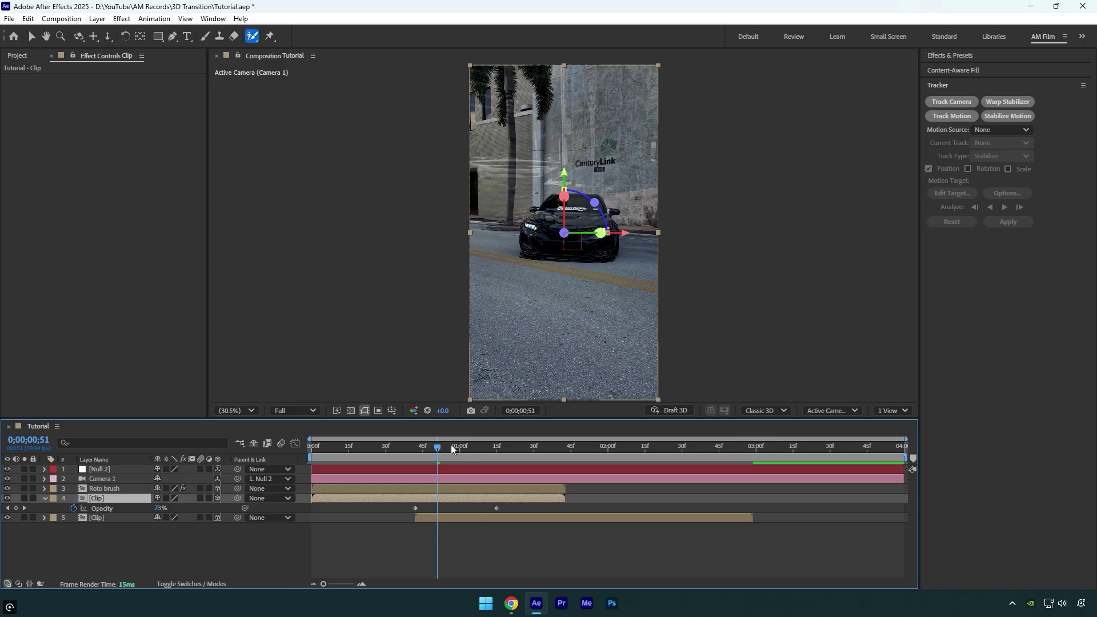
left_click_drag(451, 450, 416, 454)
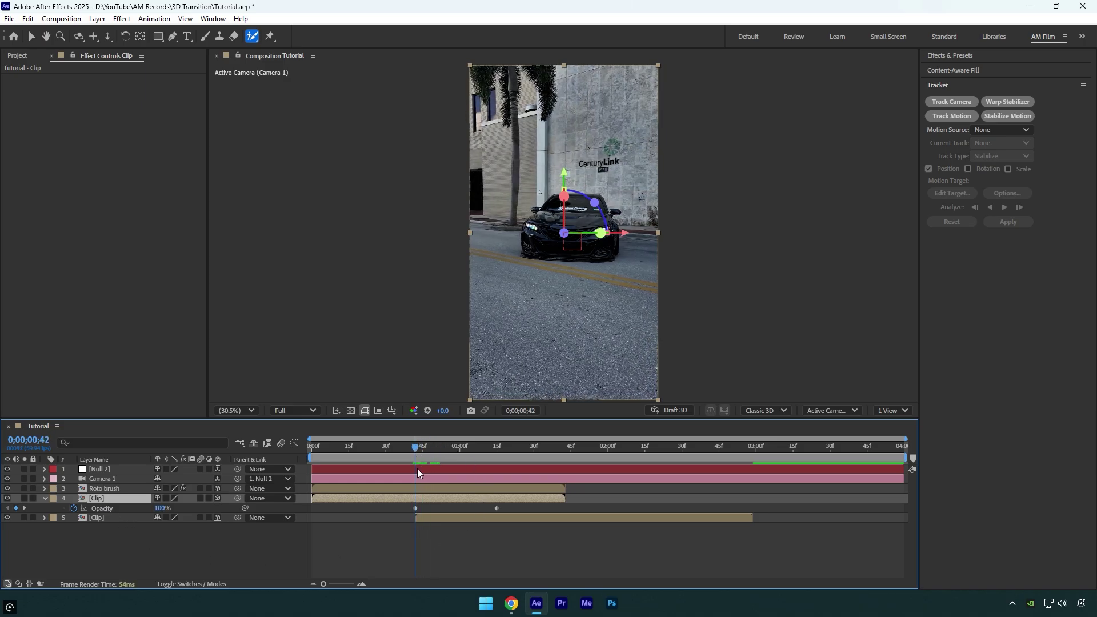
- Keyframe Null 2's Position from 540,960,0 at 0;00;00;42 to 540,960,340 at 0;00;01;42
left_click(416, 469)
key("p")
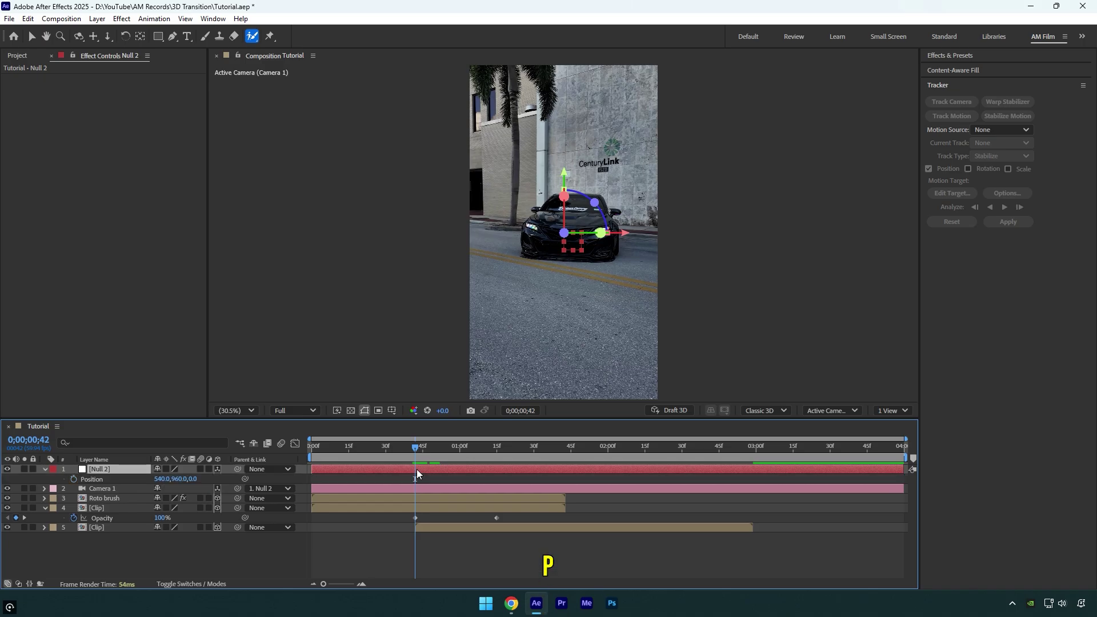
left_click(74, 479)
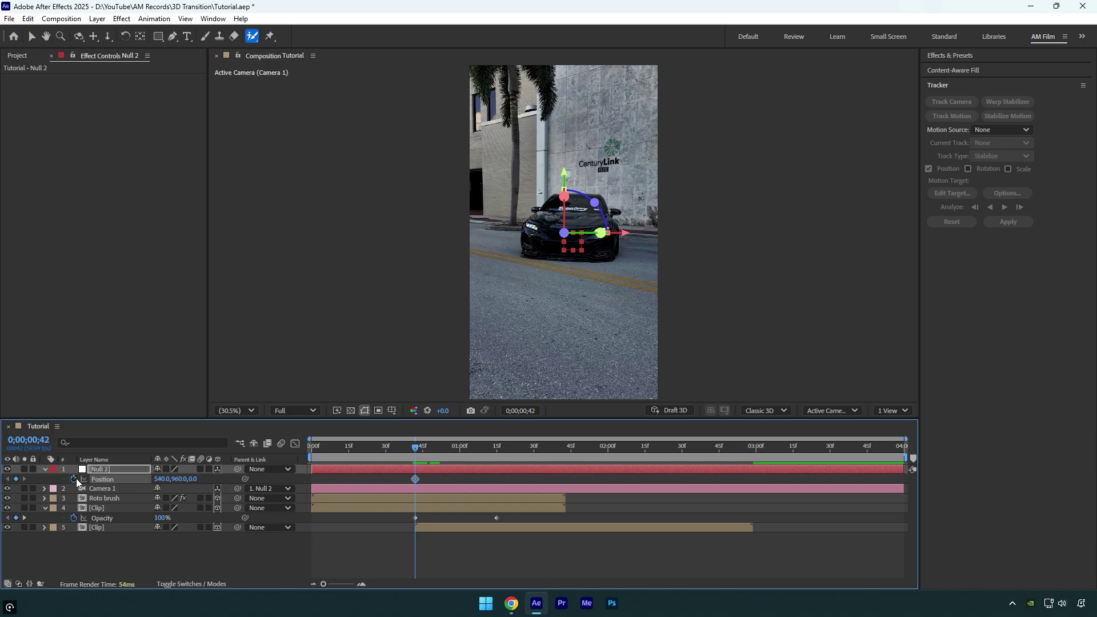
left_click_drag(503, 447, 564, 449)
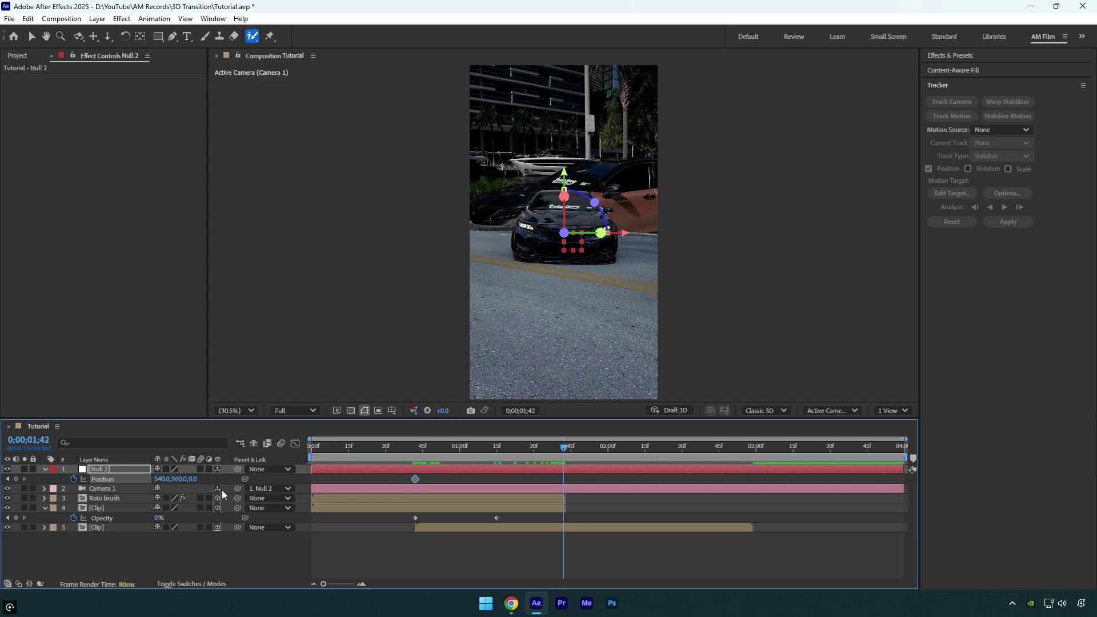
left_click_drag(192, 479, 369, 460)
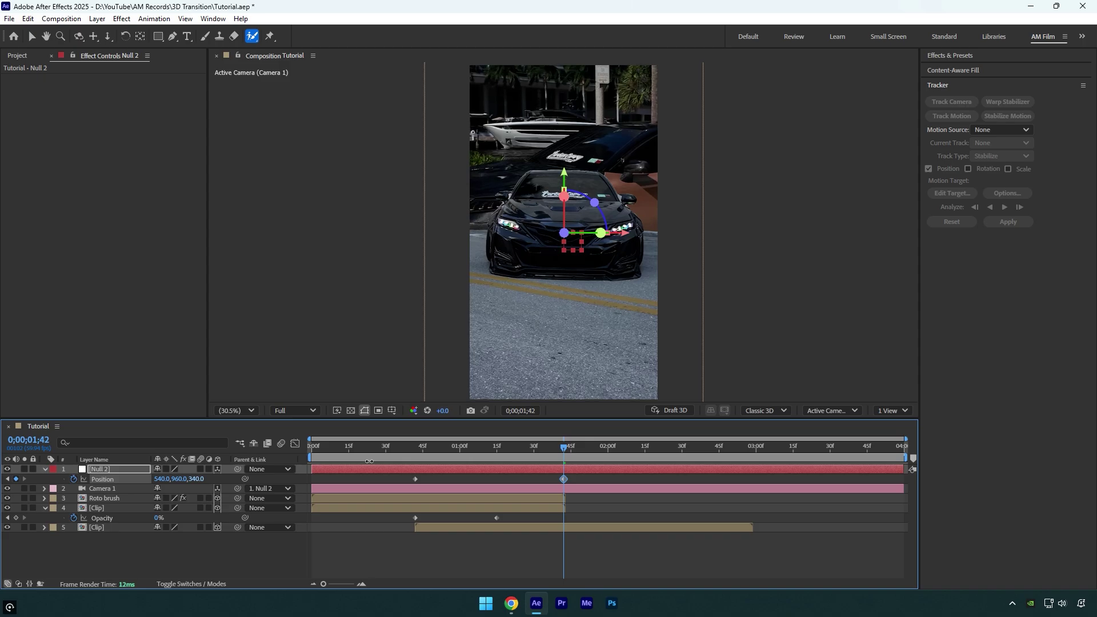
left_click_drag(577, 477, 382, 481)
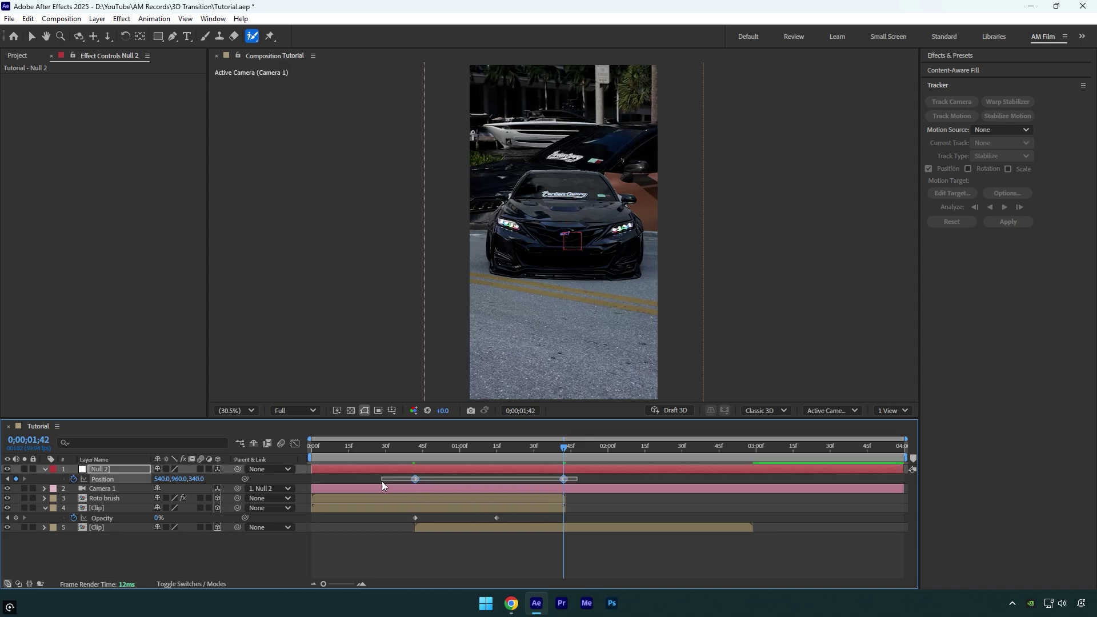
- Easy Ease Null 2's position keys and stretch their speed-graph influence handles, then review the push
key("F9")
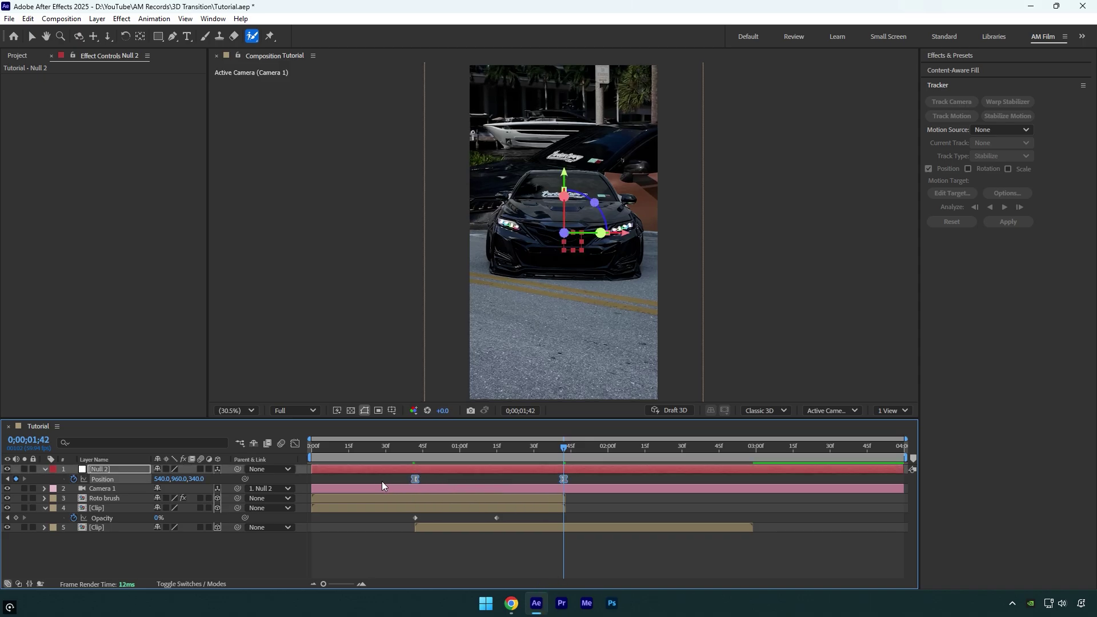
left_click(293, 445)
right_click(342, 490)
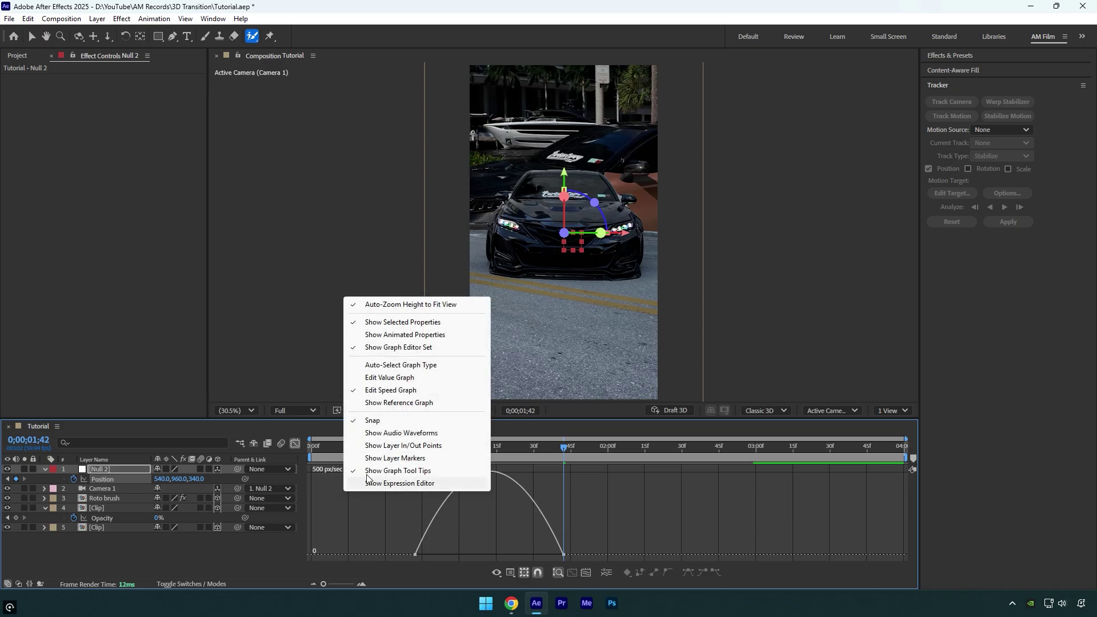
left_click(386, 396)
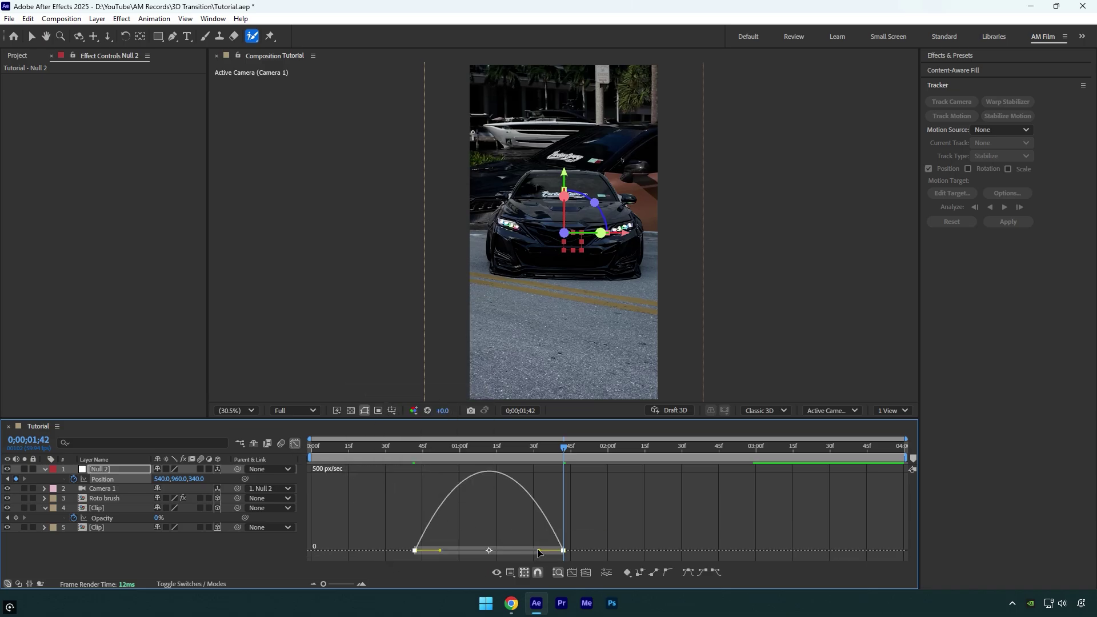
left_click_drag(537, 552, 421, 558)
left_click(294, 444)
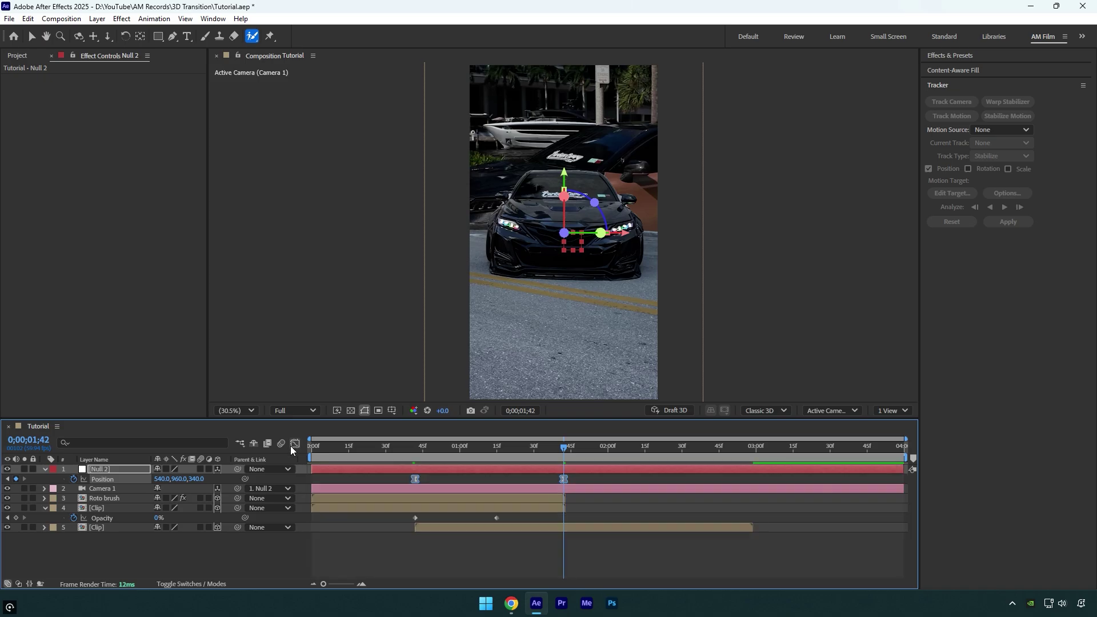
mouse_move(444, 454)
left_mouse_down()
mouse_move(368, 452)
mouse_move(497, 446)
left_mouse_up()
- Keyframe Roto brush Position from 540,960,0 to 540,1939,0 at 0;00;01;42 and Easy Ease both keys
left_click(422, 498)
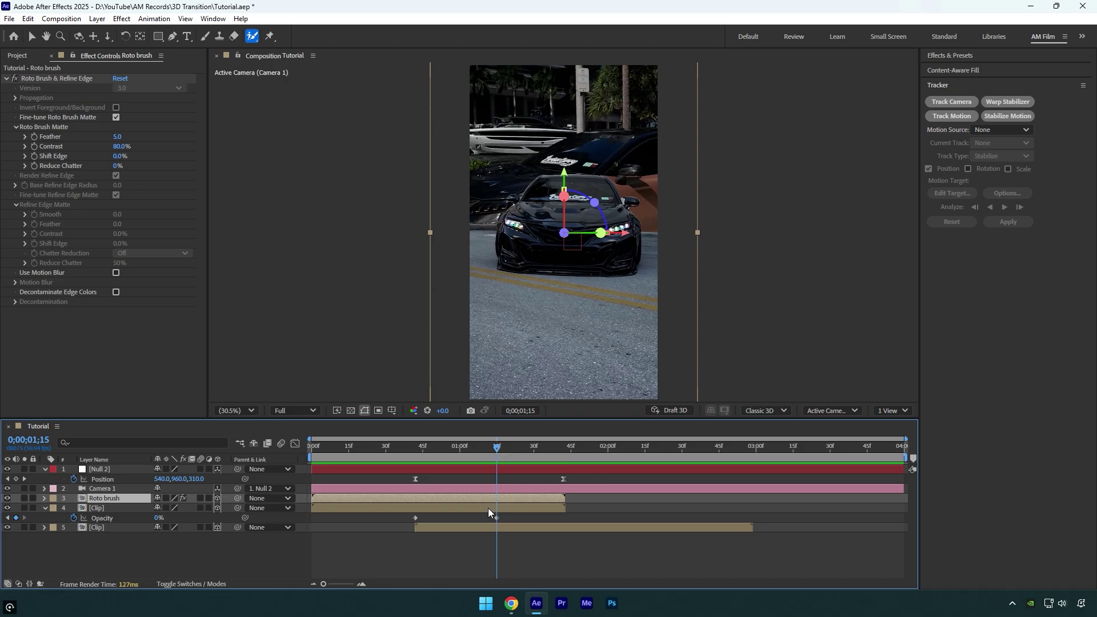
key("p")
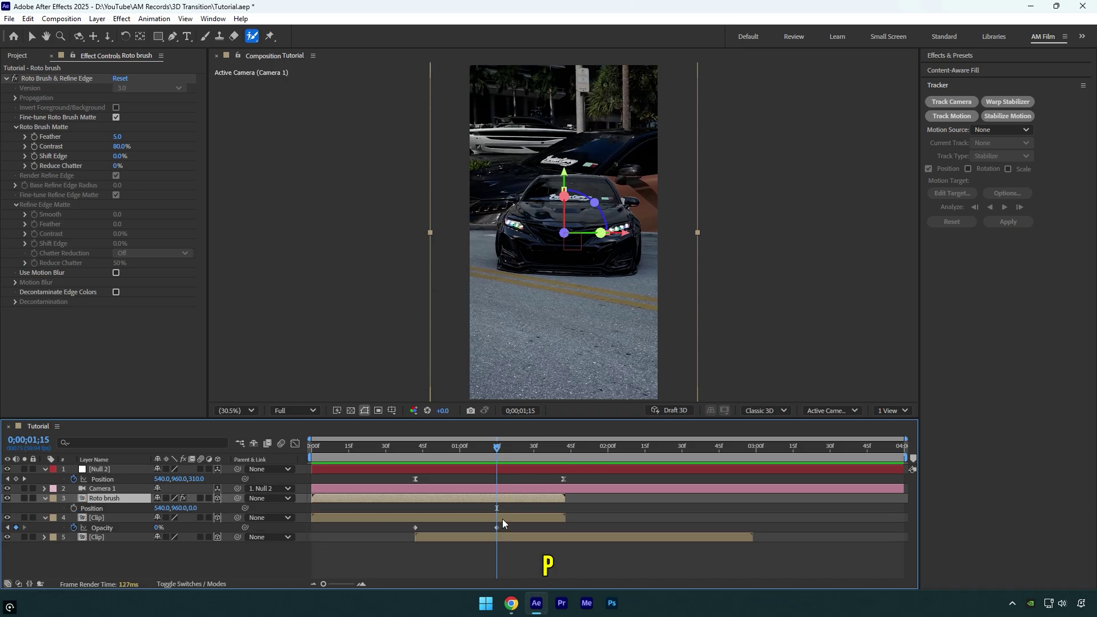
left_click(75, 507)
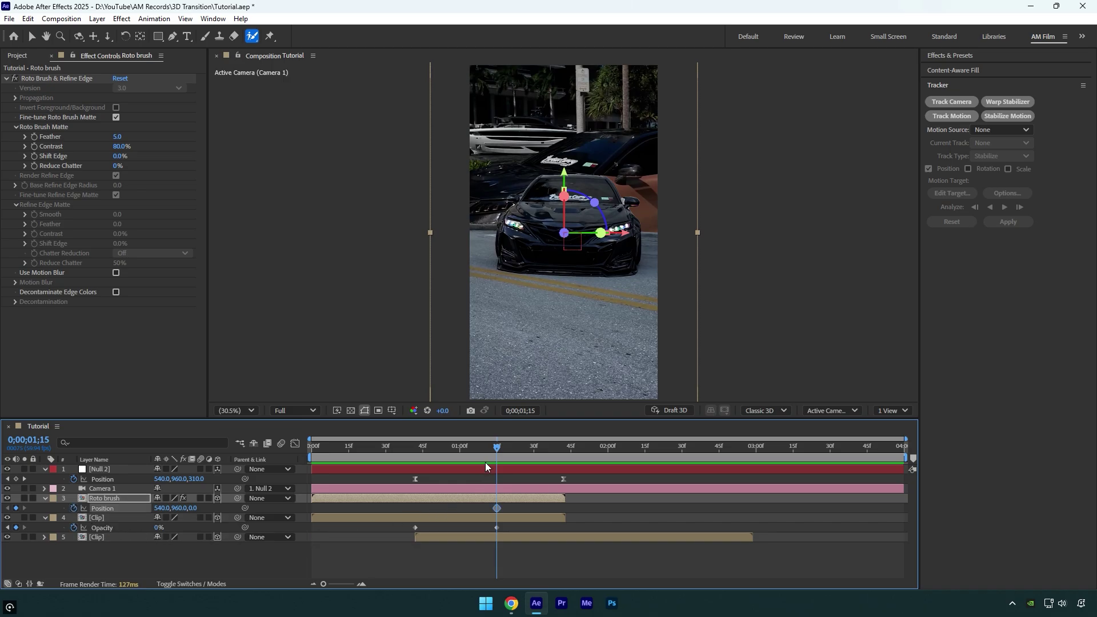
left_click_drag(529, 442, 563, 437)
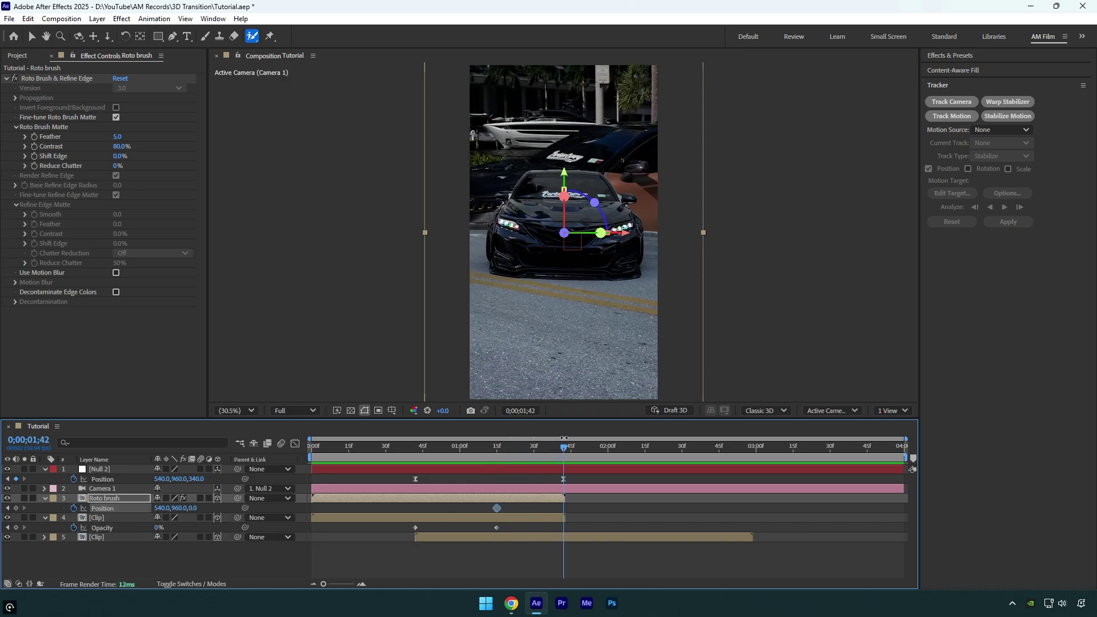
mouse_move(179, 507)
left_mouse_down()
mouse_move(674, 486)
mouse_move(745, 502)
left_mouse_up()
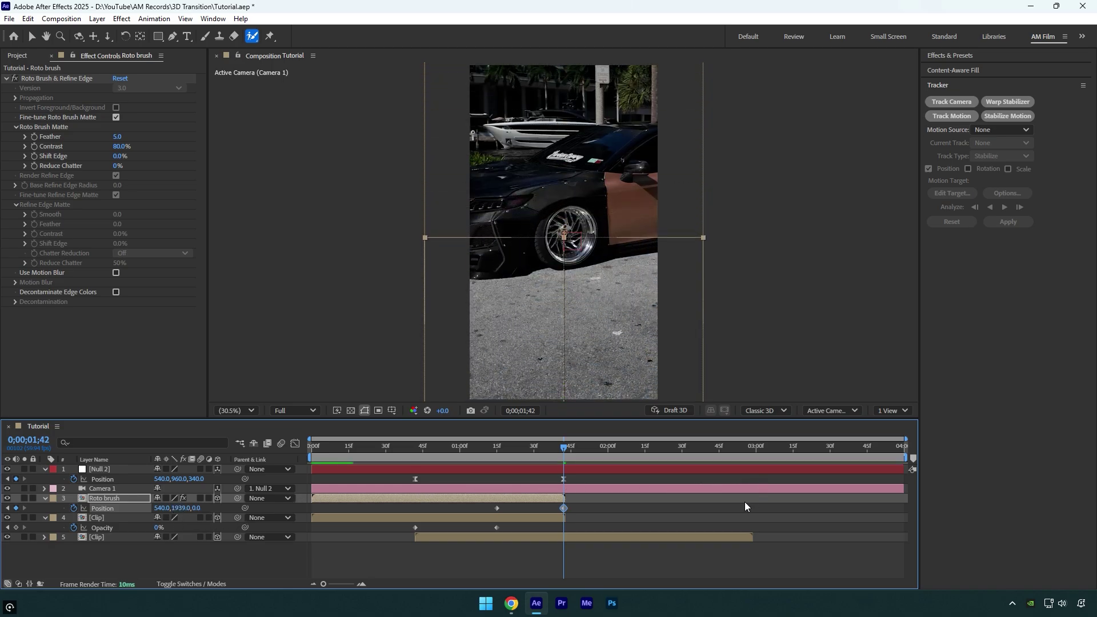
left_click_drag(589, 506, 481, 520)
key("F9")
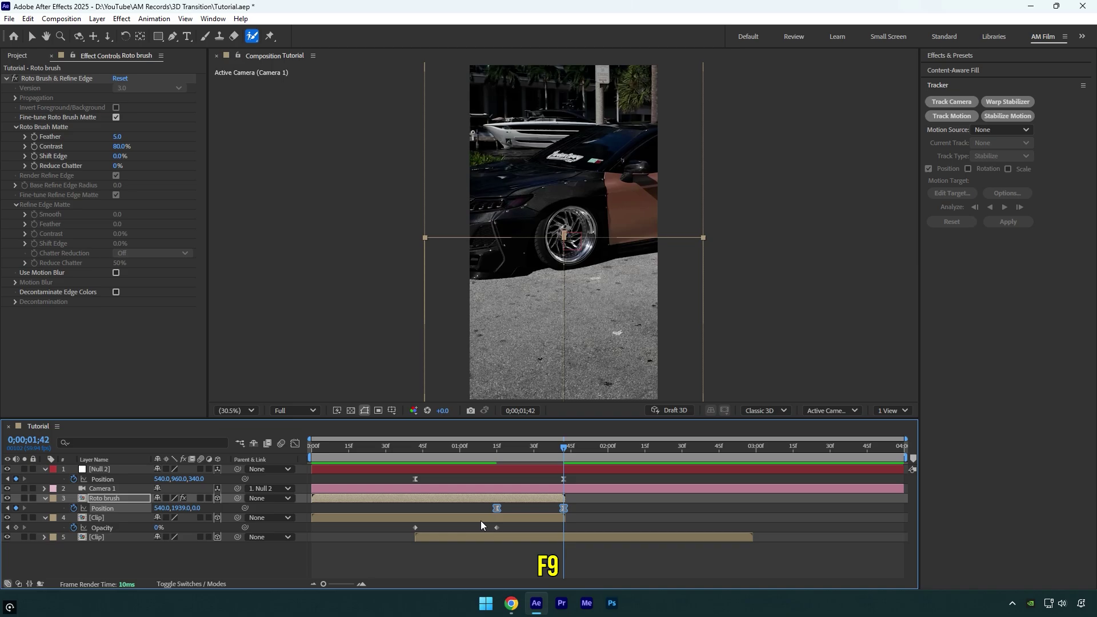
- Shift the slide's speed-graph peak toward the end, then scrub 0;00;00;25 to 0;00;01;20 to review
left_click(294, 444)
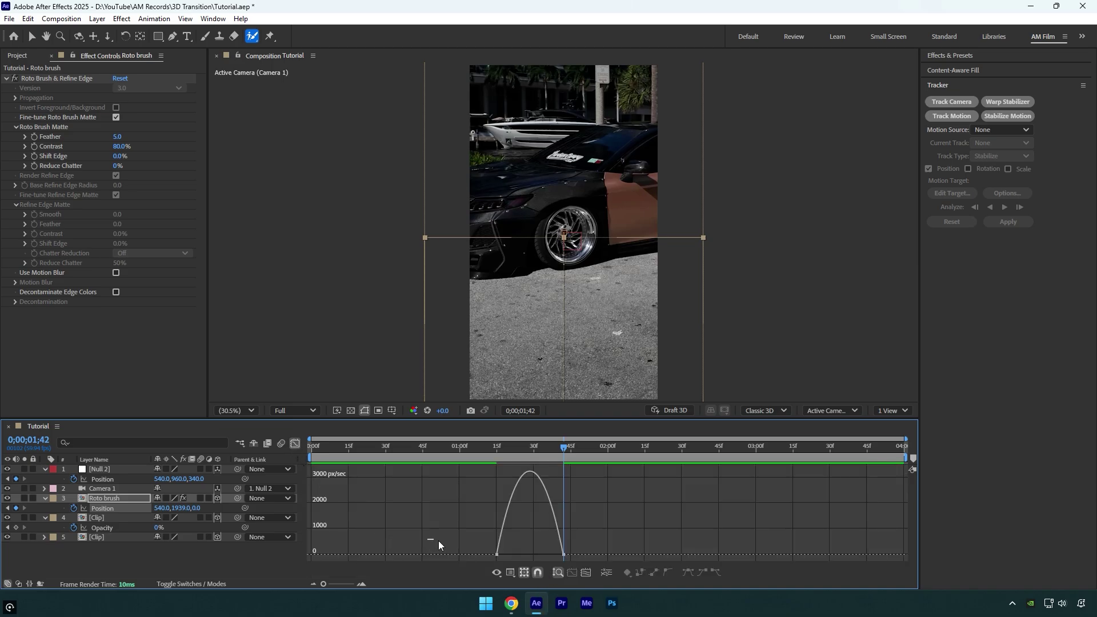
left_click_drag(427, 538, 588, 563)
left_click_drag(518, 551, 562, 554)
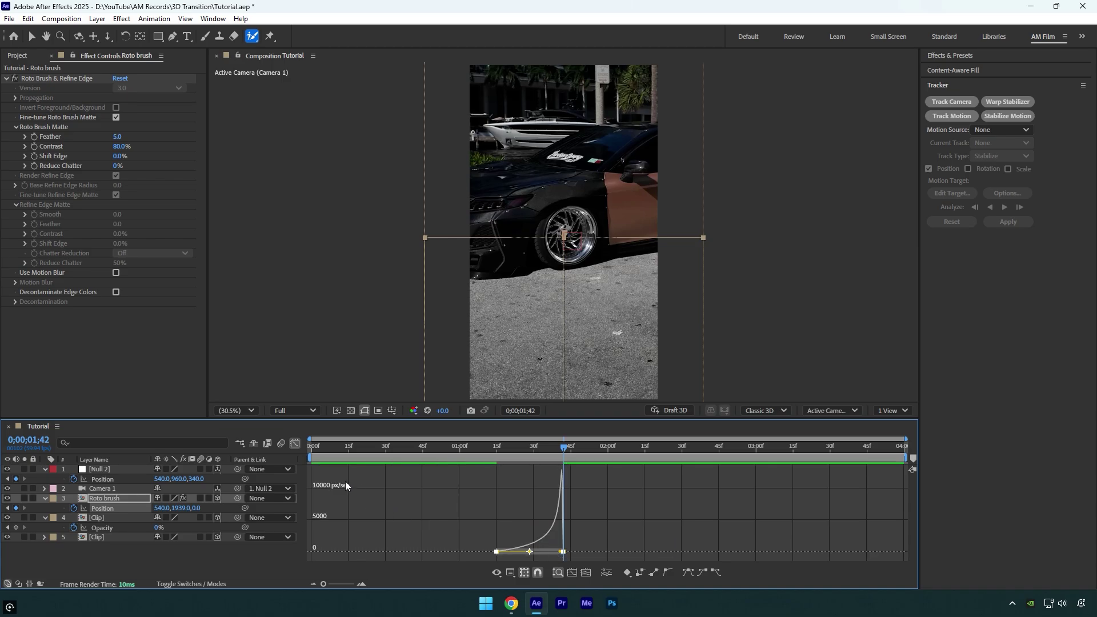
left_click(295, 444)
left_click_drag(445, 457, 372, 453)
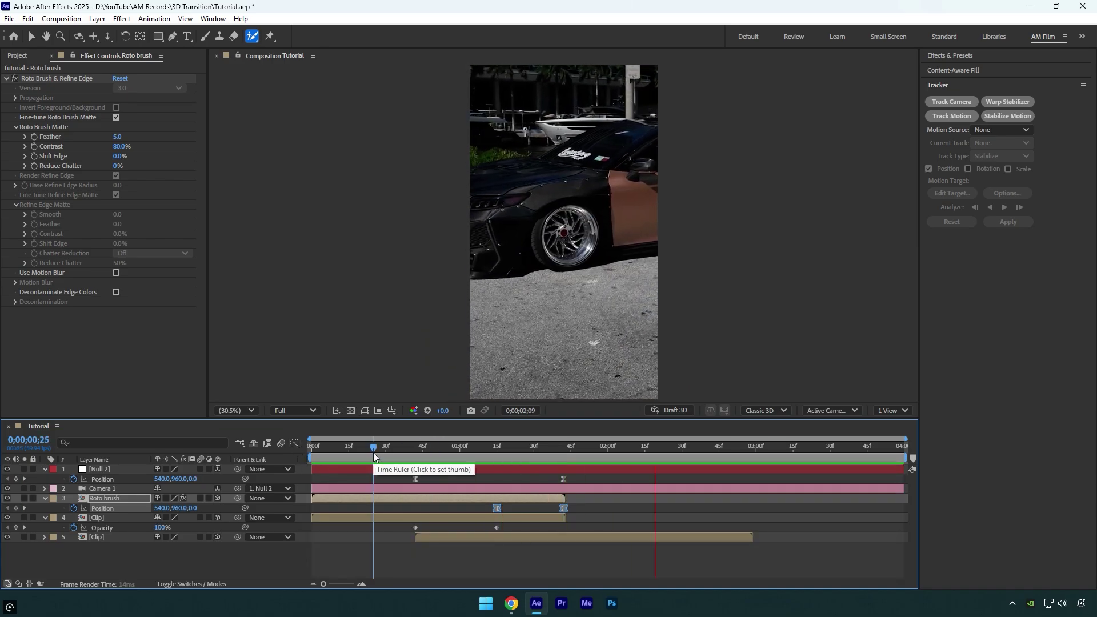
left_click_drag(374, 457, 508, 455)
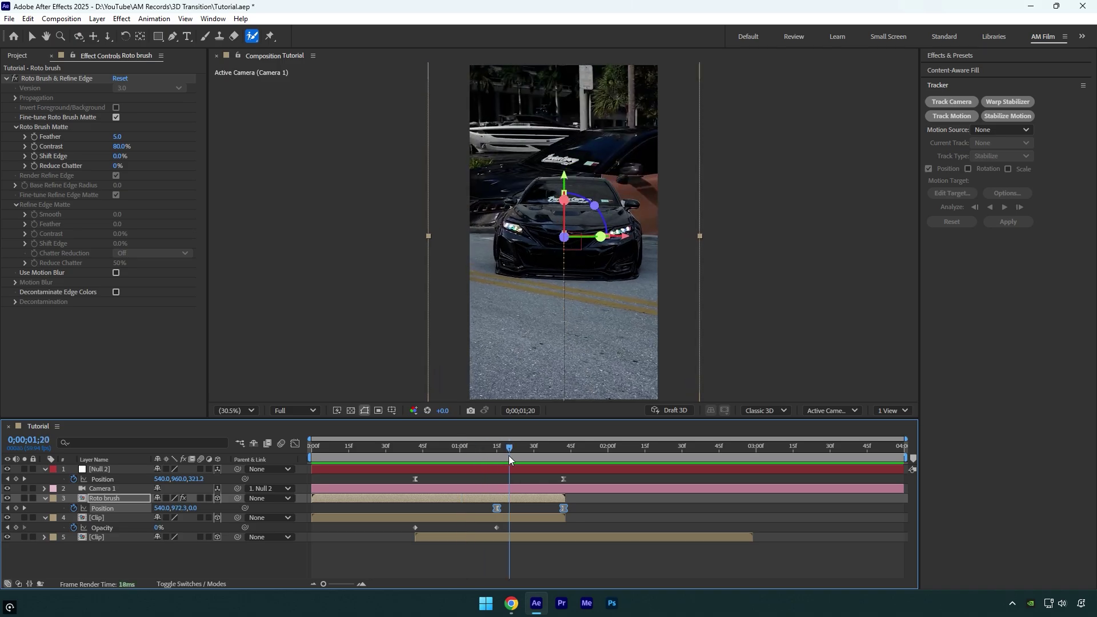
- Push the bottom Clip layer back to Position 540,960,240 and check the depth on earlier frames
left_click(489, 537)
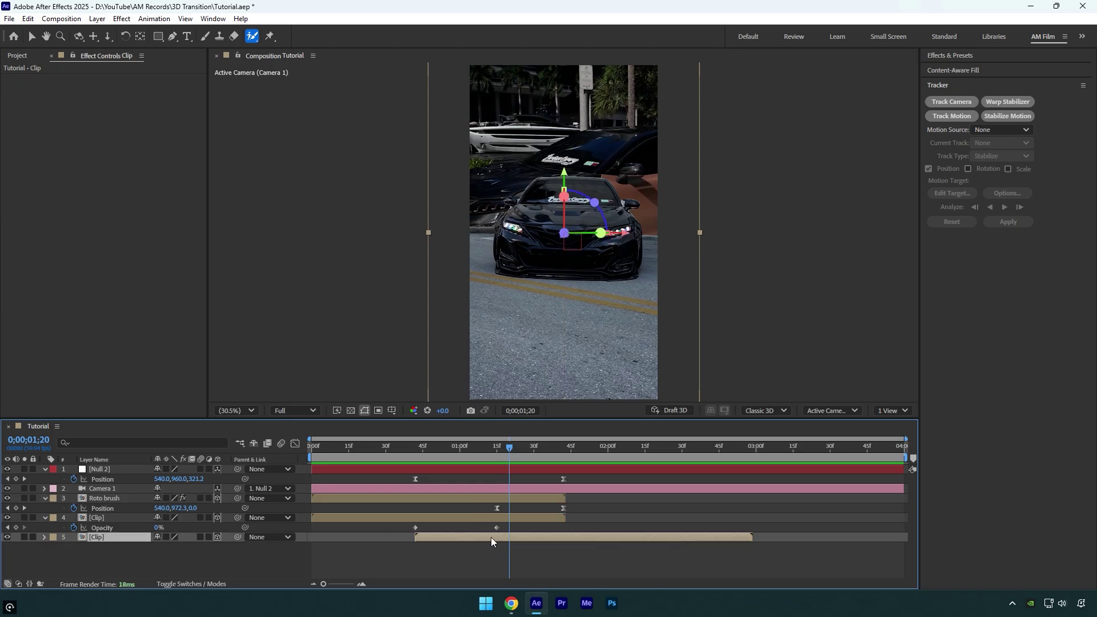
key("p")
left_click_drag(188, 547, 356, 543)
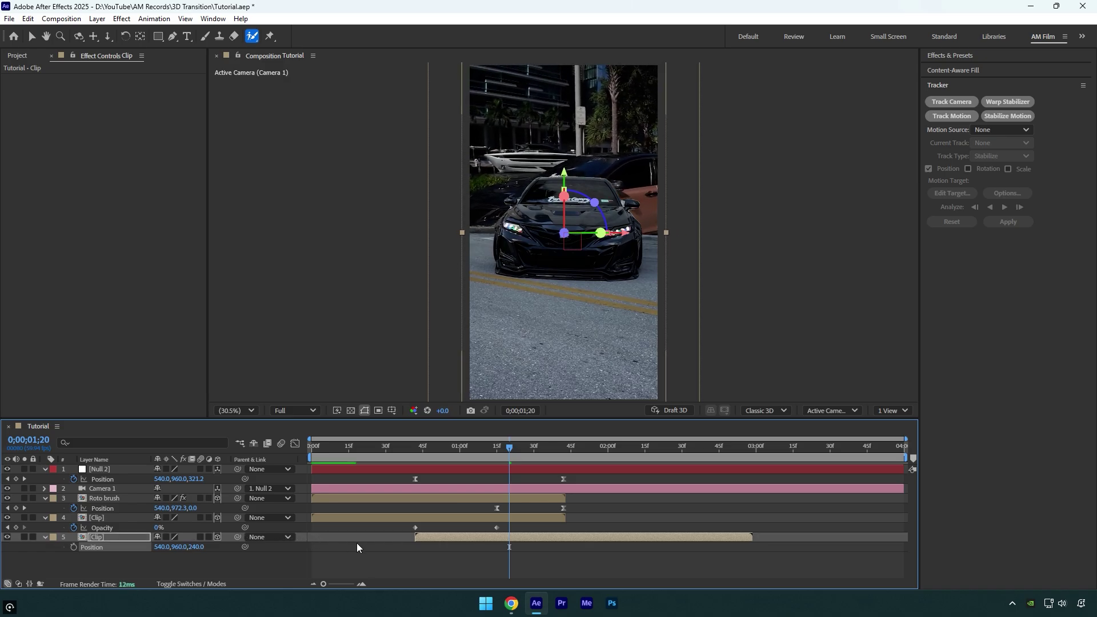
left_click_drag(509, 452, 427, 454)
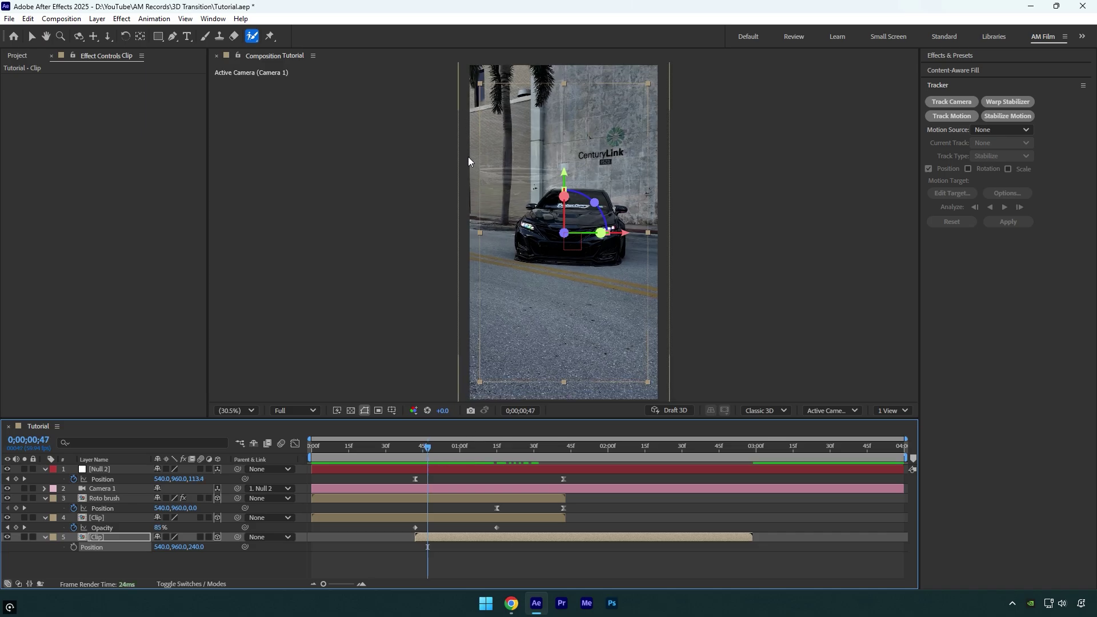
- Apply Motion Tile to the bottom Clip layer with Mirror Edges turned on
key("ctrl+space")
type("motio")
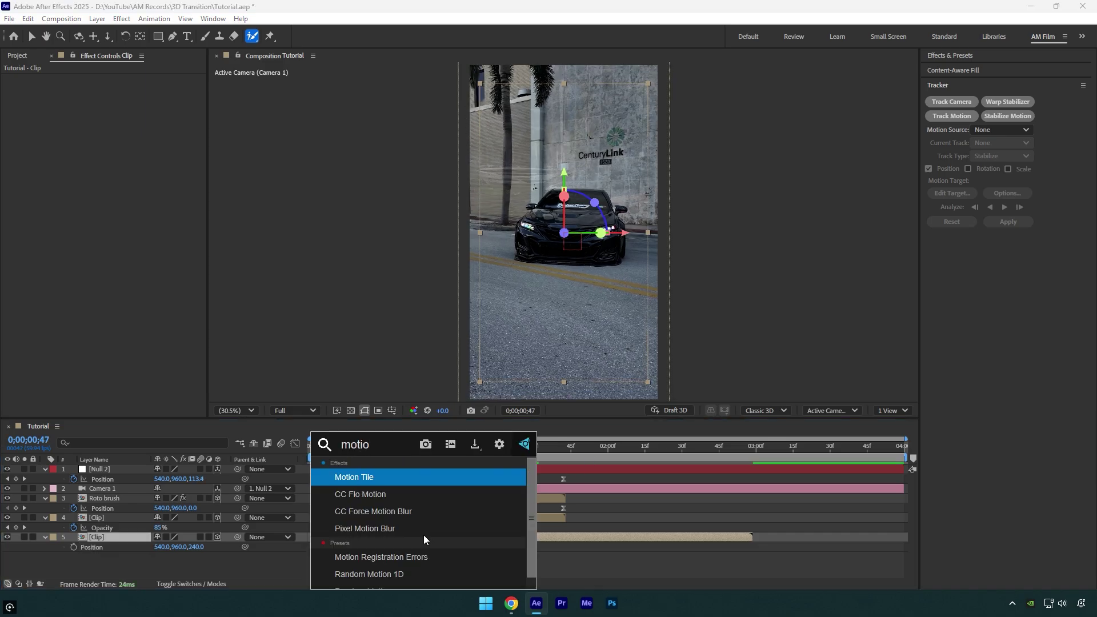
key("Return")
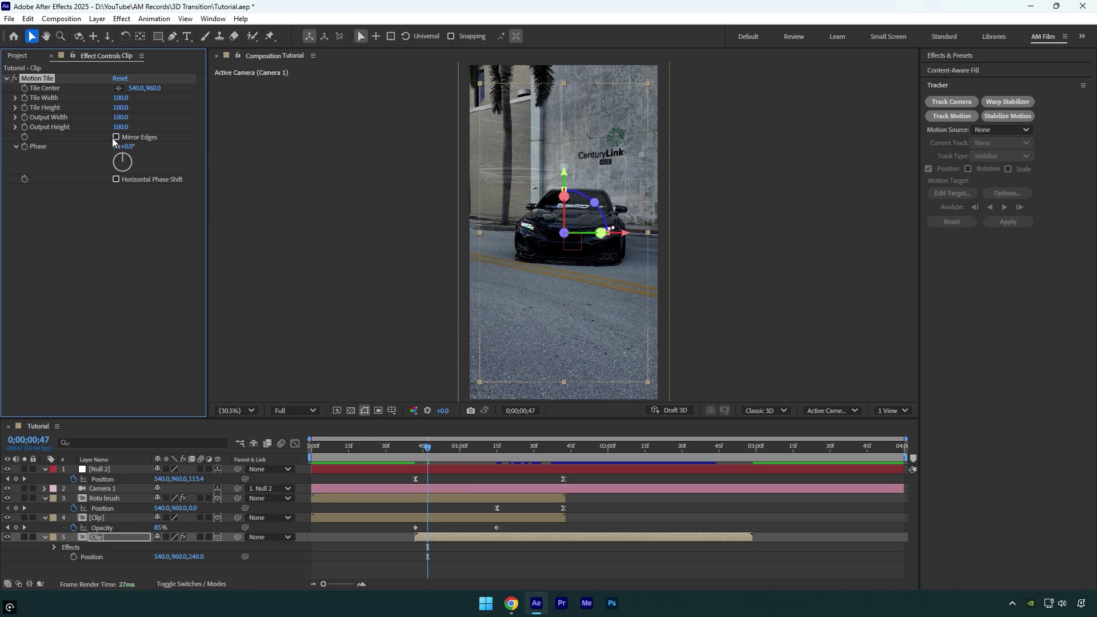
left_click(117, 137)
- Set the Motion Tile output size to 150 and preview the transition from 0;00;00;18
left_click(122, 126)
type("150")
key("Return")
left_click(110, 203)
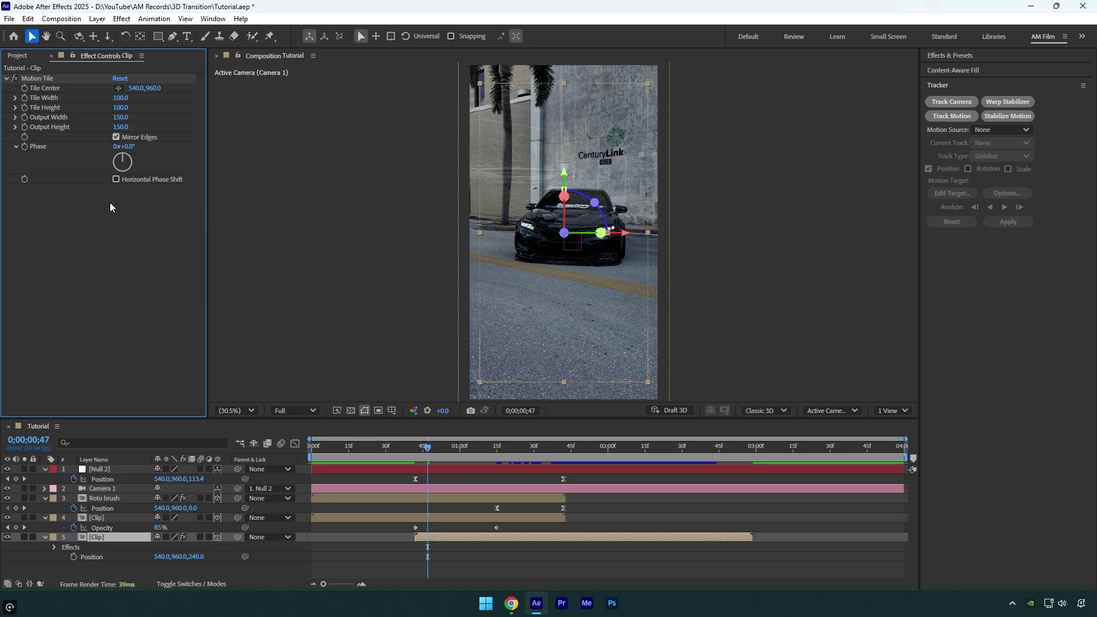
left_click_drag(426, 454, 531, 454)
key("space")
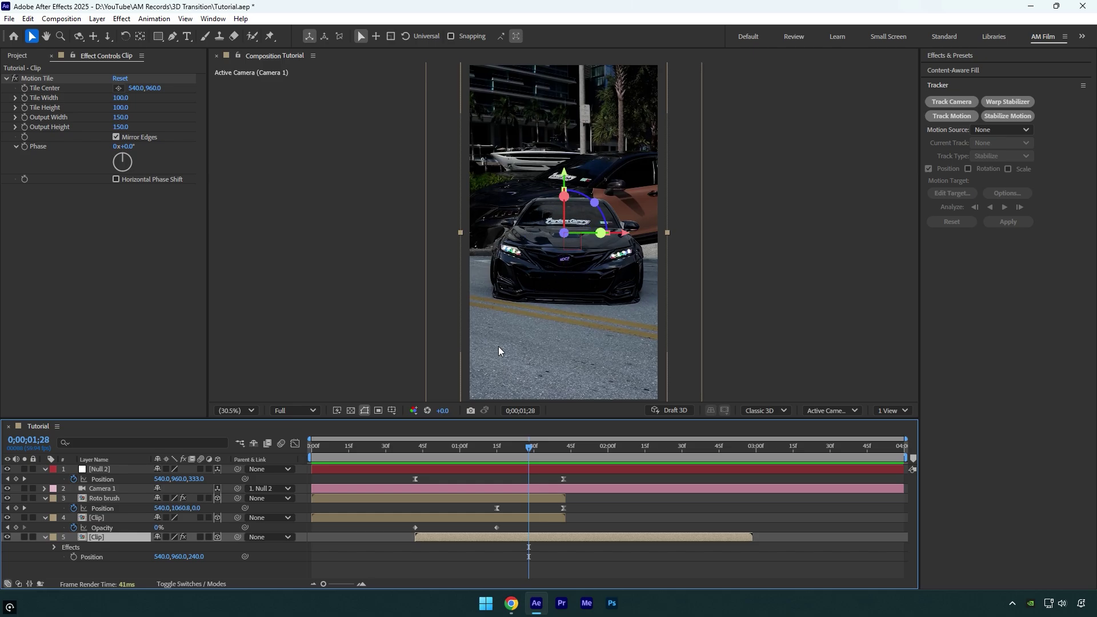
- Refine the Roto brush matte with Feather 10, Reduce Chatter 100% and Shift Edge -28%
left_click(98, 499)
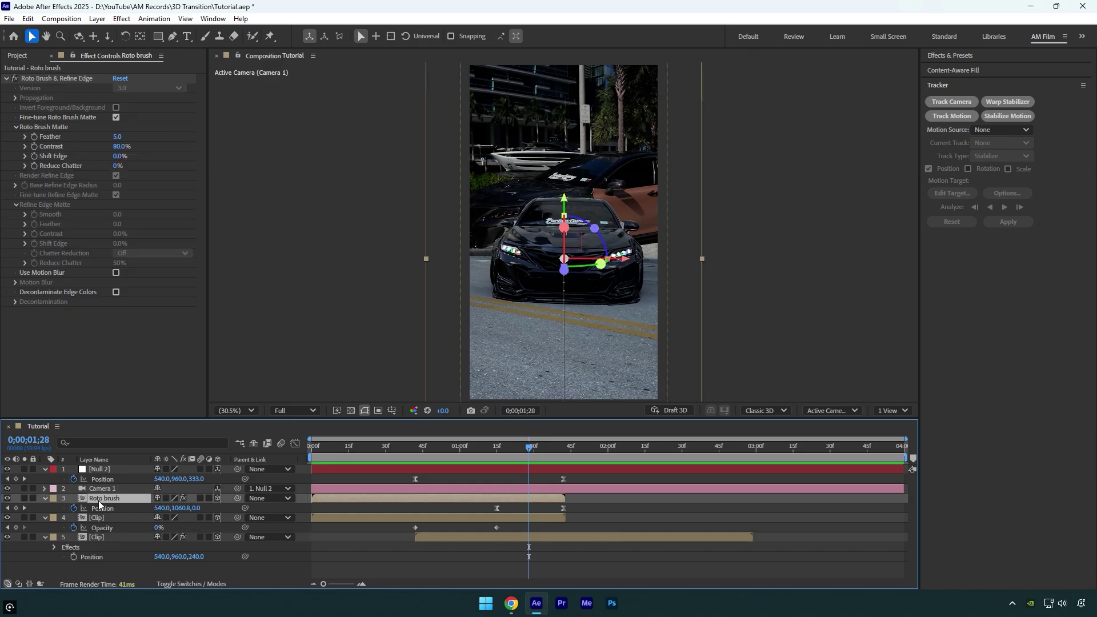
left_click(118, 137)
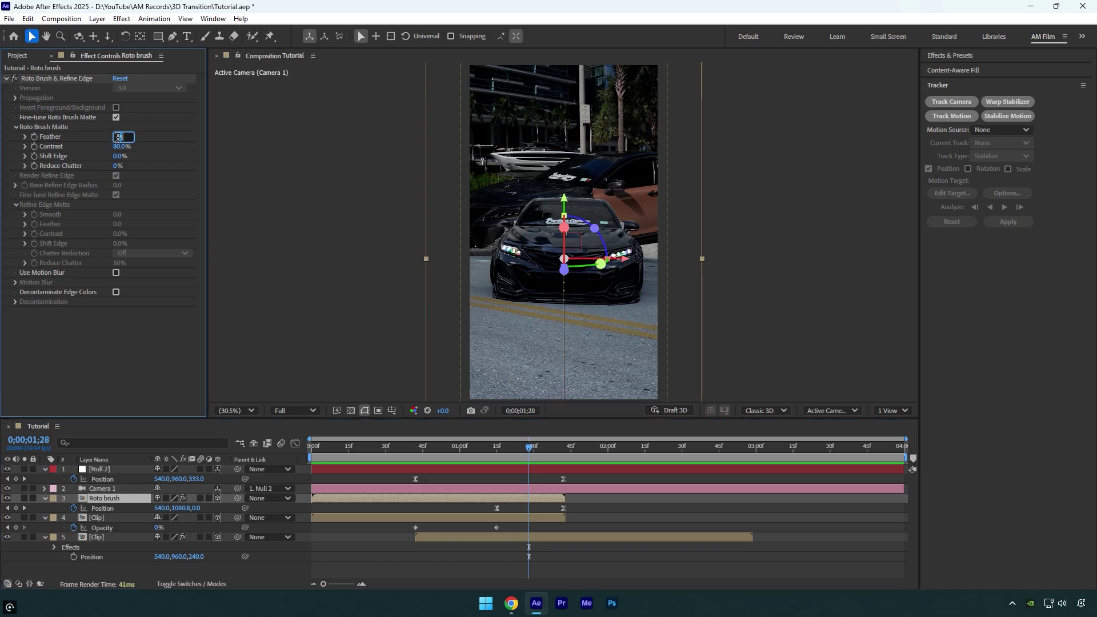
key("Return")
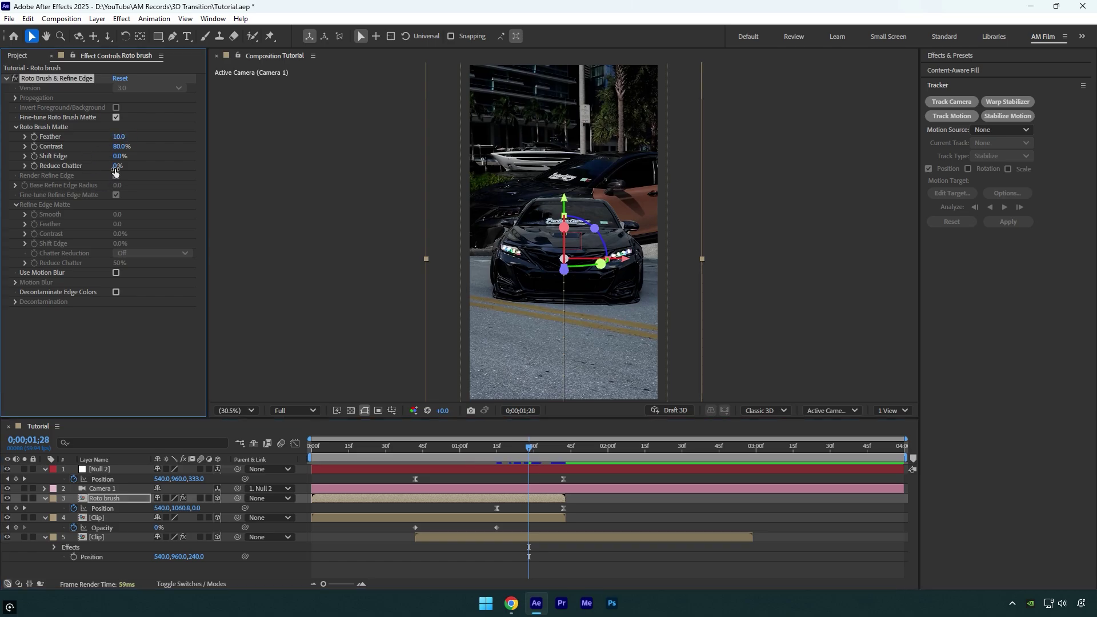
left_click_drag(118, 166, 244, 173)
left_click_drag(118, 155, 101, 156)
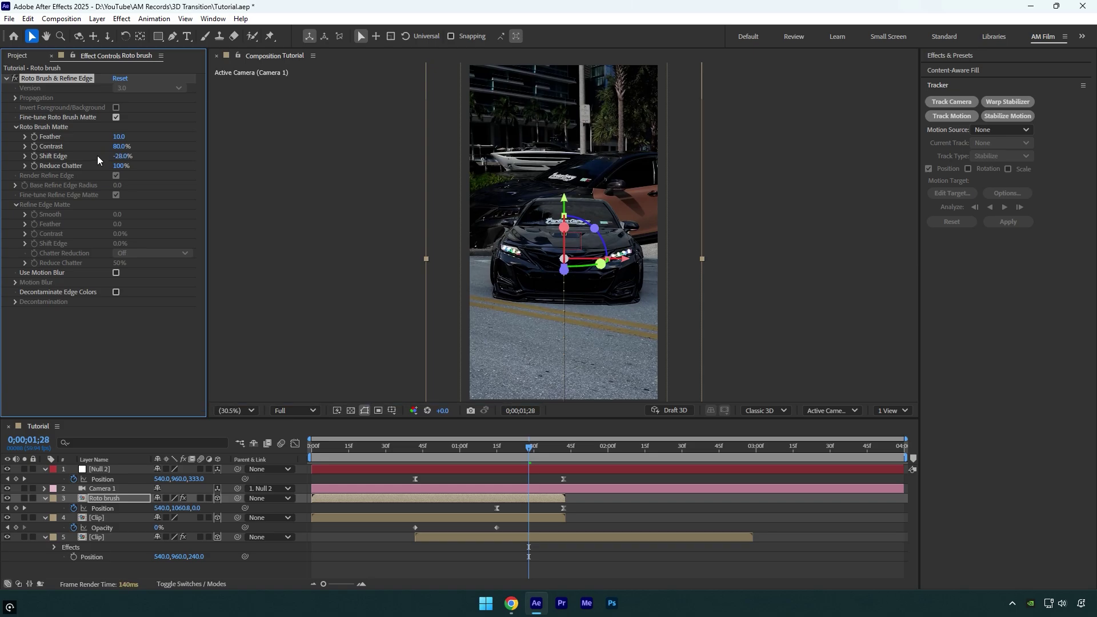
- Add a Simple Choker to the Roto brush layer with Choke Matte 3.10
key("ctrl+space")
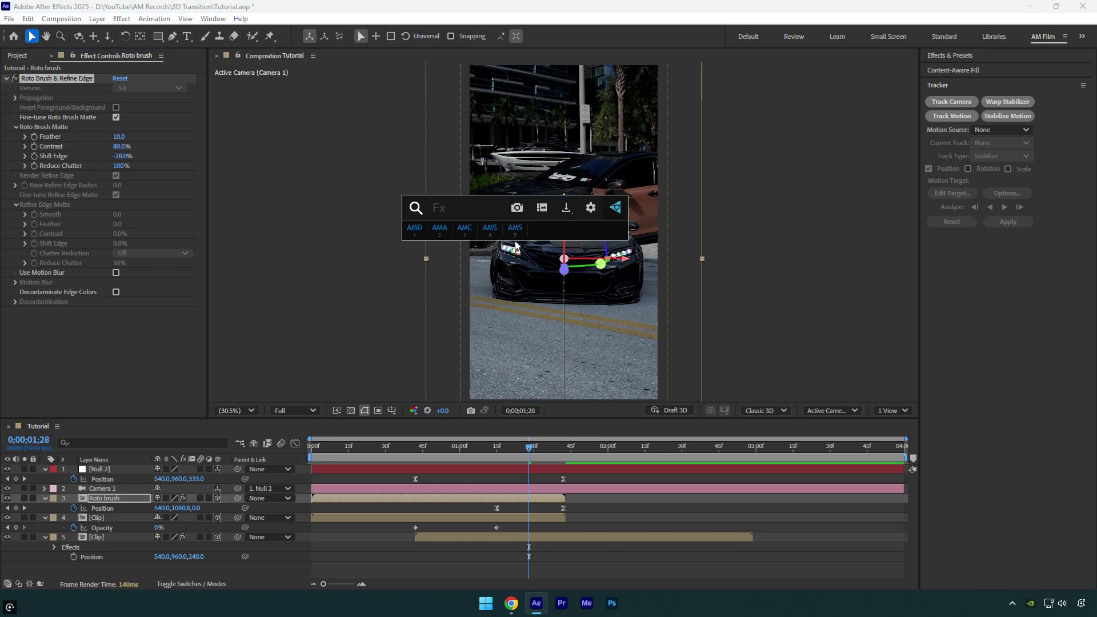
type("simpl")
key("Return")
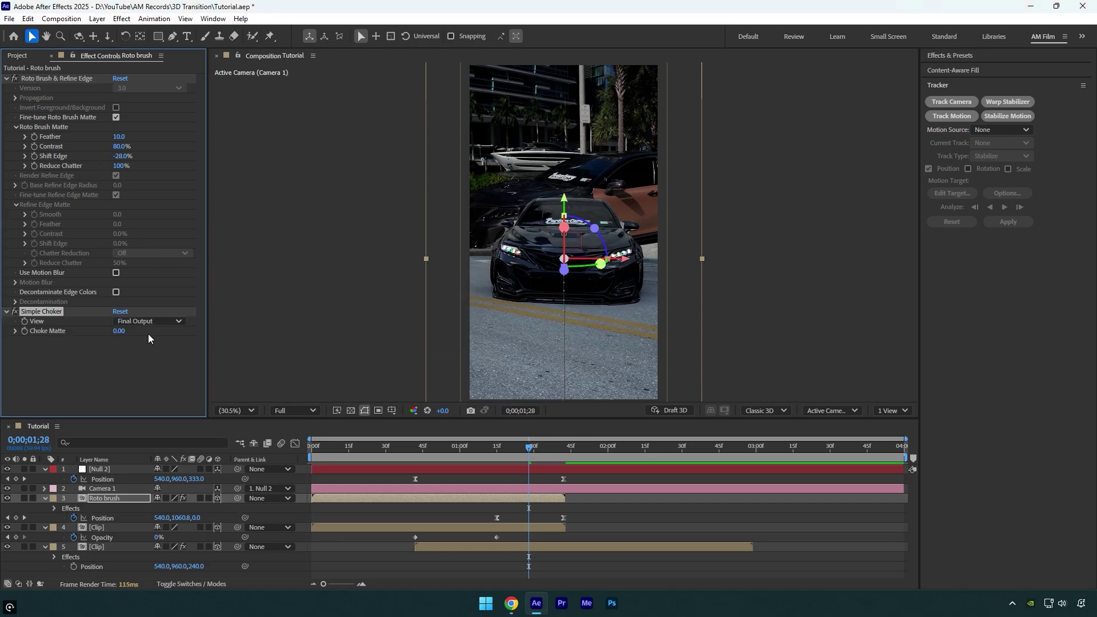
left_click_drag(118, 330, 136, 329)
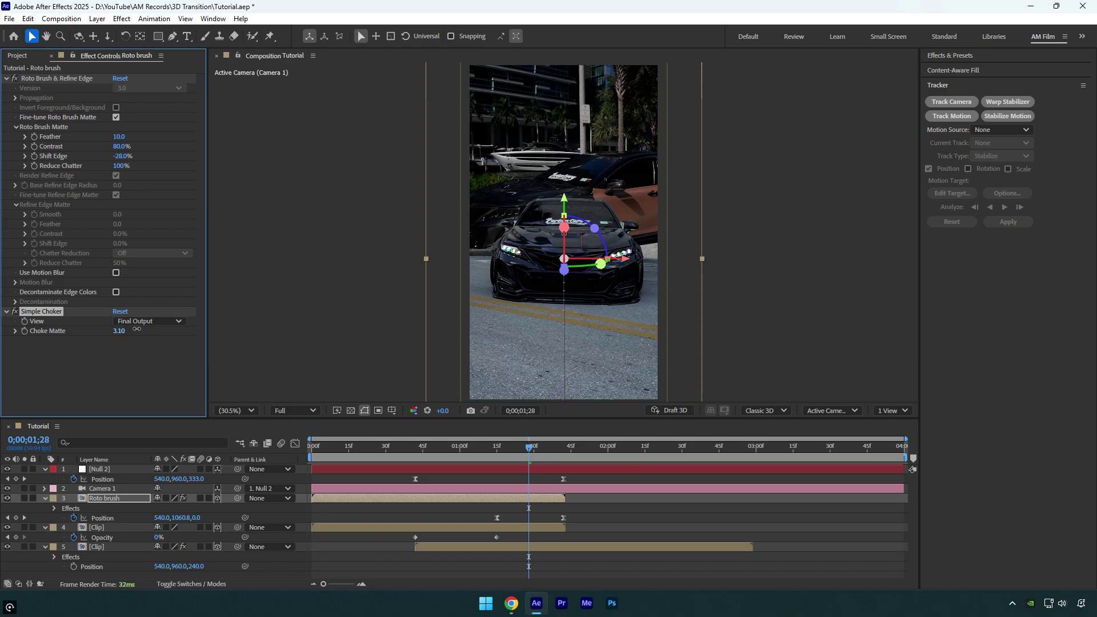
- Enable motion blur on the Null 2, Roto brush and both Clip layers
left_click(199, 468)
left_click(198, 498)
left_click(200, 527)
left_click(200, 546)
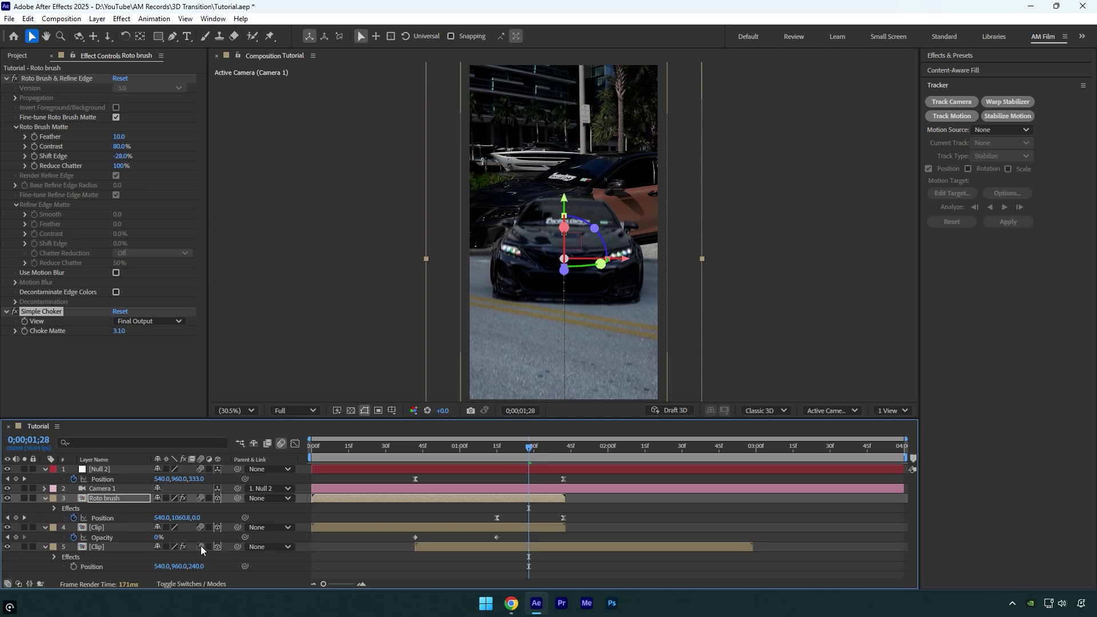
- End the work area at 3 seconds and return to the composition start
left_click_drag(733, 447, 752, 446)
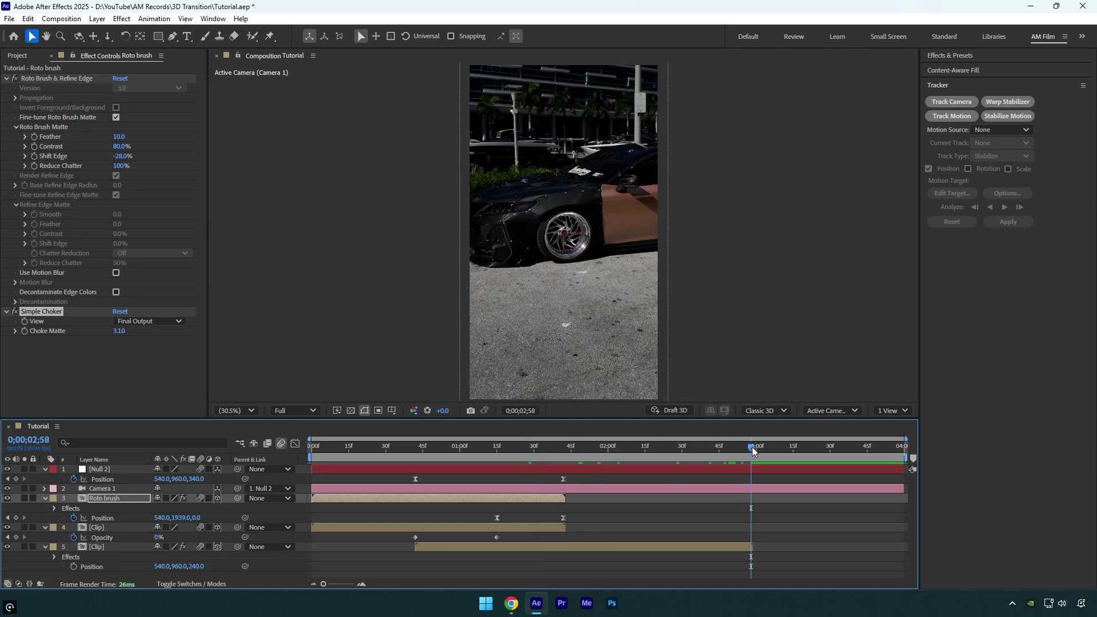
key("n")
key("Home")
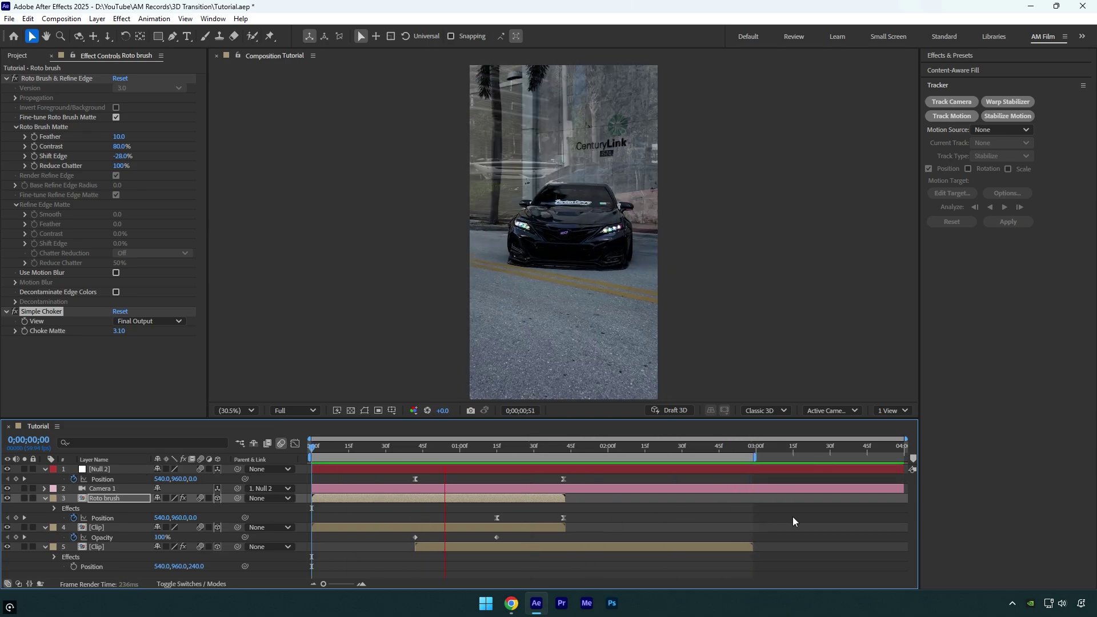